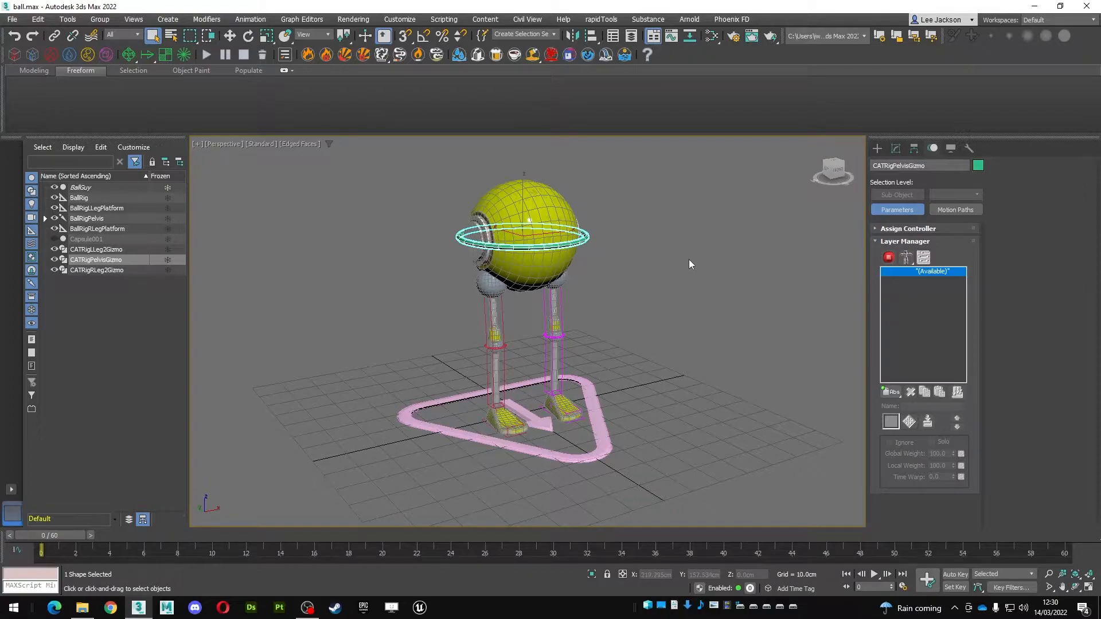
Inspect the rig's controls by selecting the triangular base, pelvis ring, upper leg bone, knee ring and foot platform in turn.
alt+middle_drag(608, 309, 612, 373)
click(609, 412)
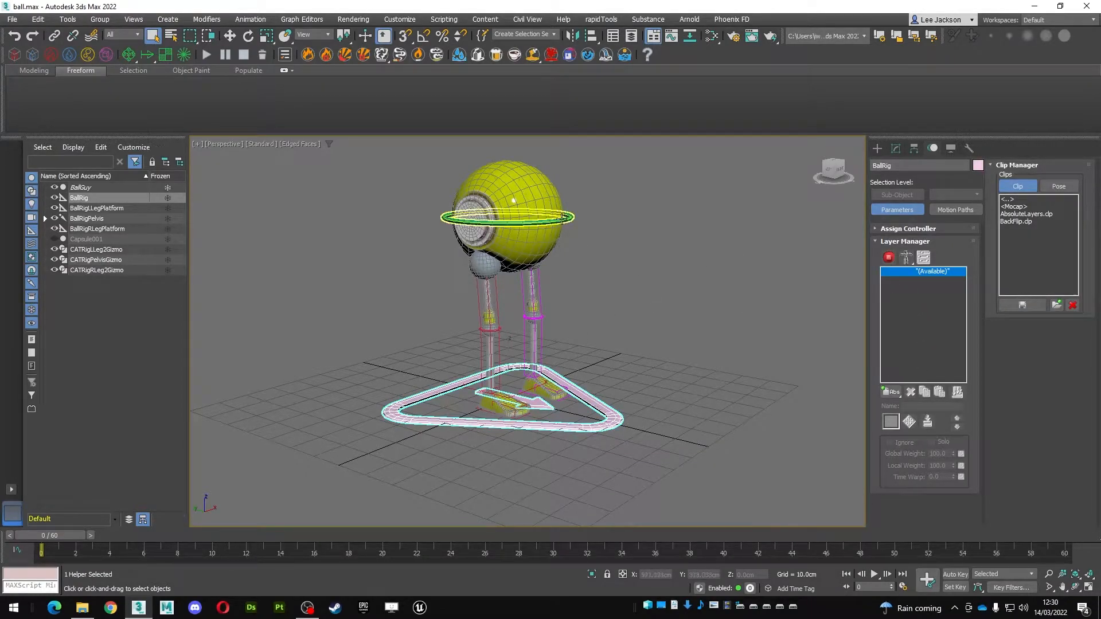
scroll(573, 301, up, 6)
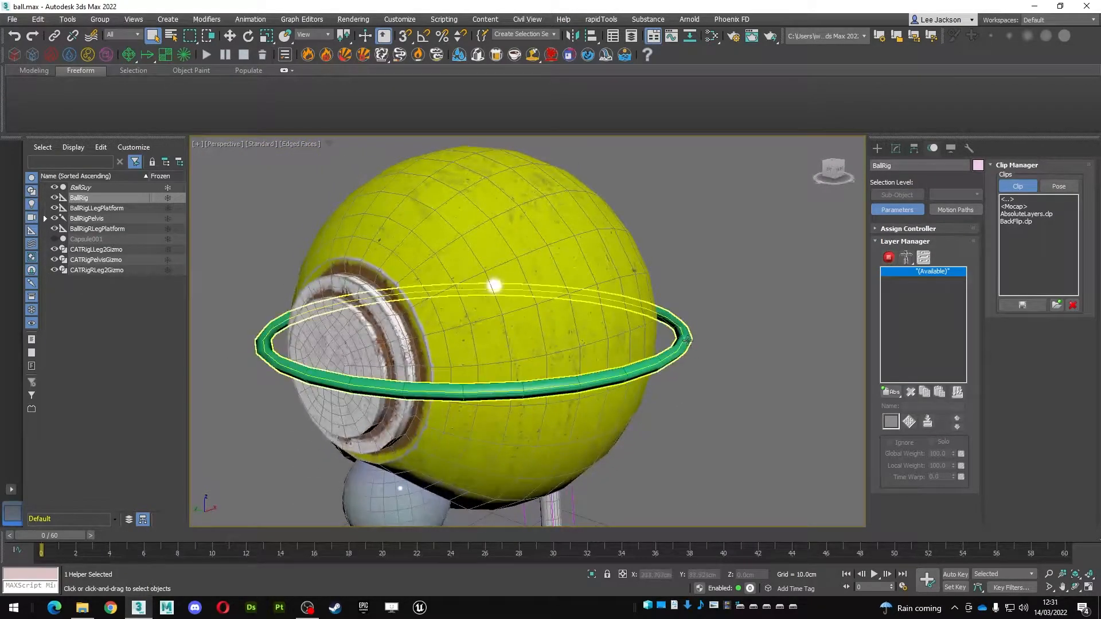
click(600, 378)
middle_drag(624, 419, 624, 342)
scroll(619, 344, down, 4)
middle_drag(590, 390, 600, 286)
click(525, 390)
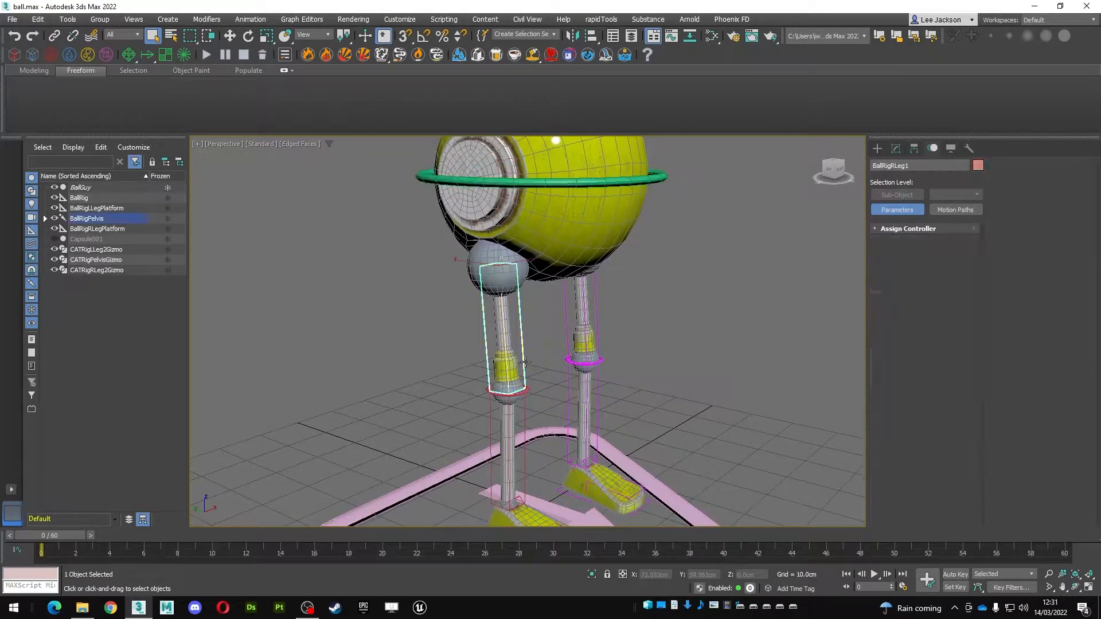
scroll(527, 392, up, 3)
click(519, 391)
scroll(558, 315, down, 5)
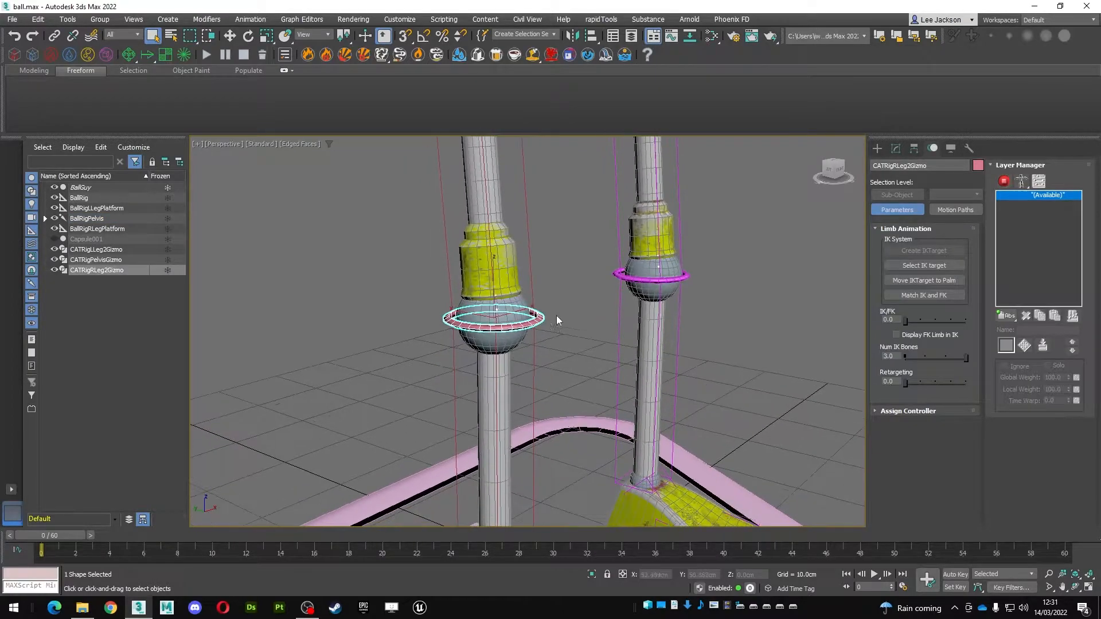
click(501, 427)
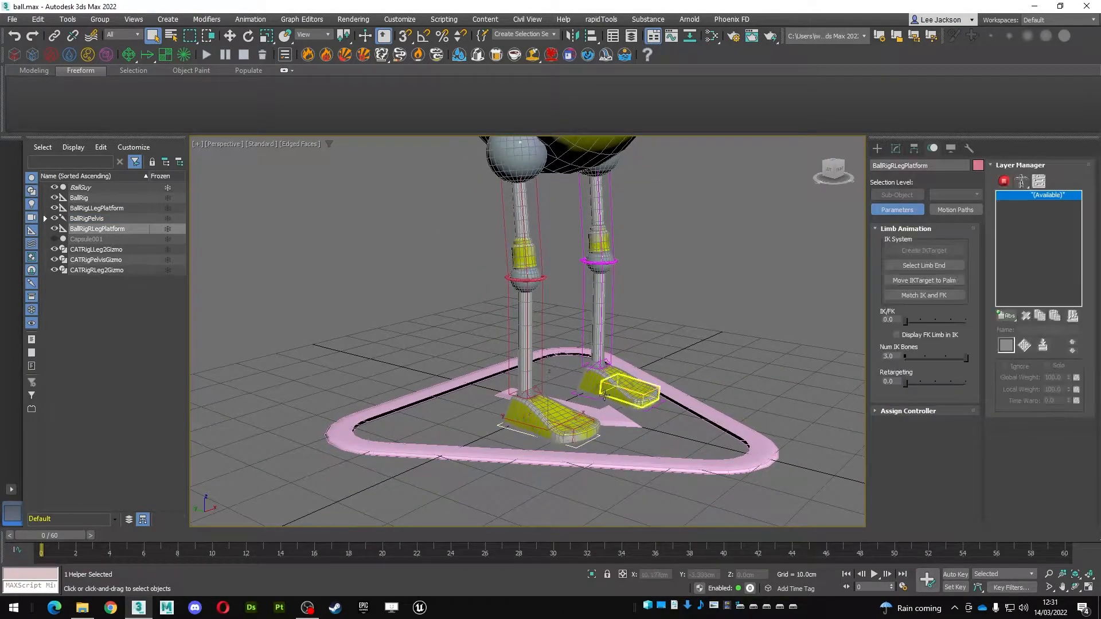
middle_drag(726, 416, 689, 407)
click(689, 408)
Add a CATMotion layer to the BallRig base and switch the rig from setup to animation mode.
click(628, 376)
scroll(628, 374, down, 5)
scroll(611, 405, up, 6)
alt+middle_drag(608, 415, 597, 382)
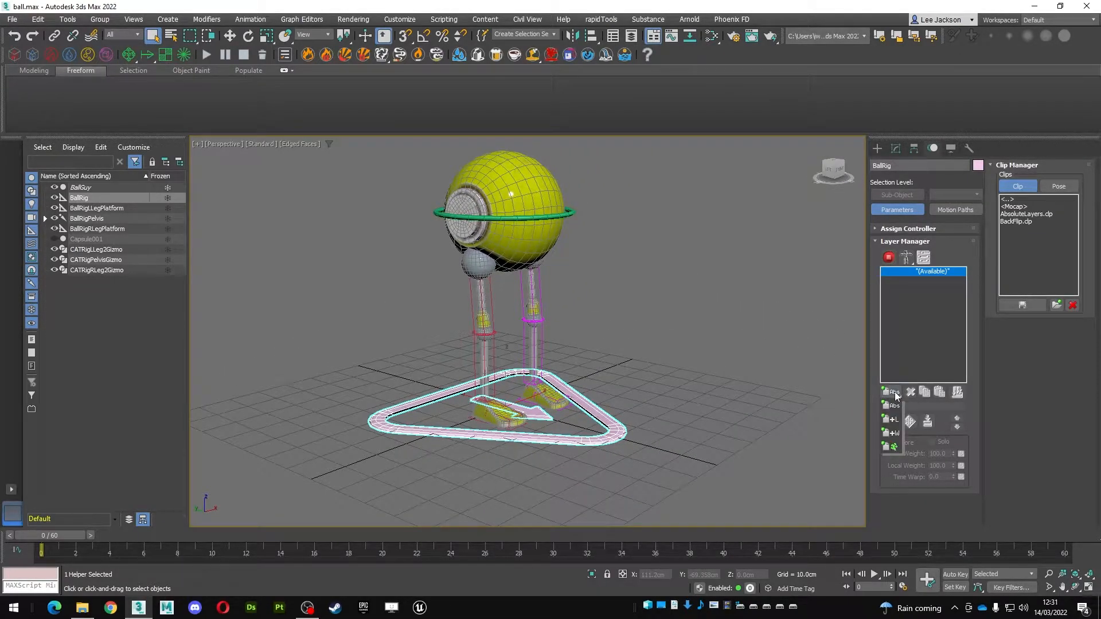
drag(896, 449, 896, 447)
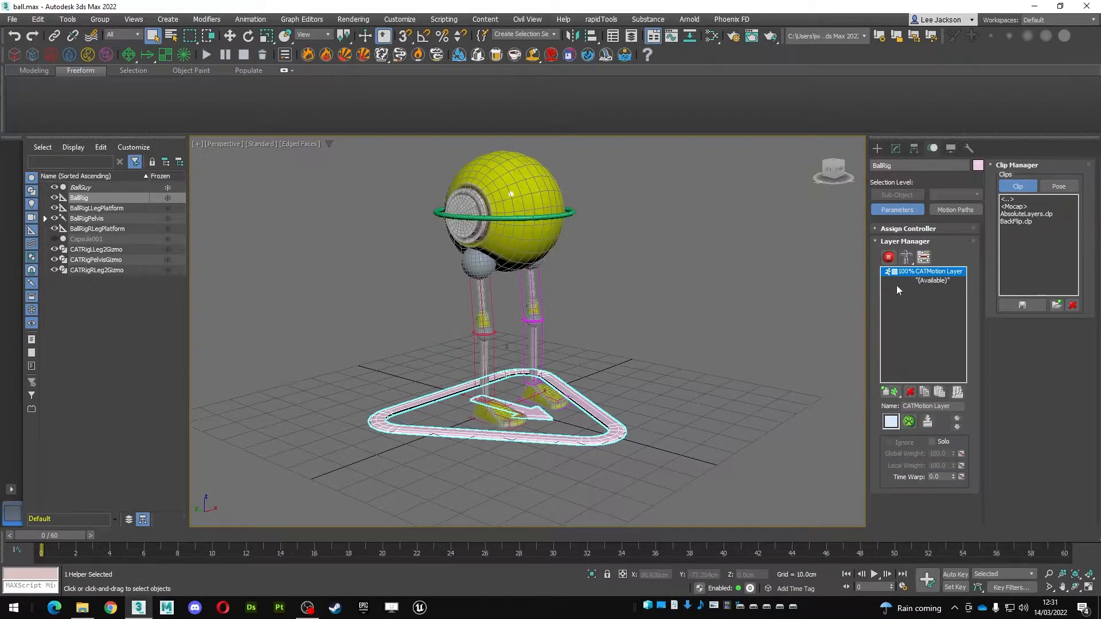
click(889, 258)
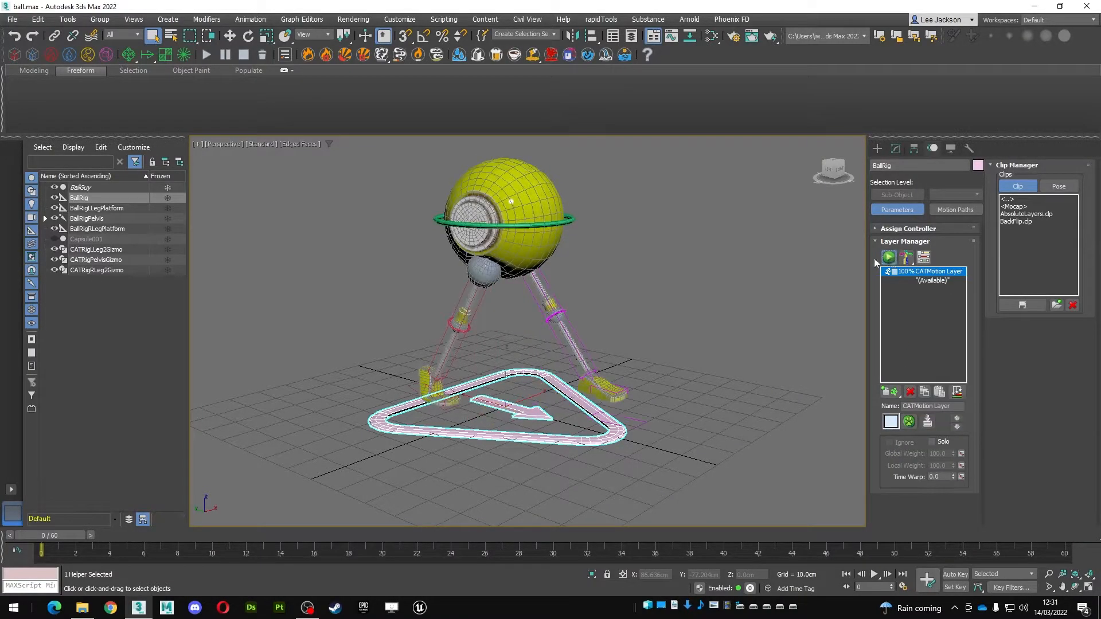
Play the default walk cycle, stop it and return the timeline to frame 0.
key(slash)
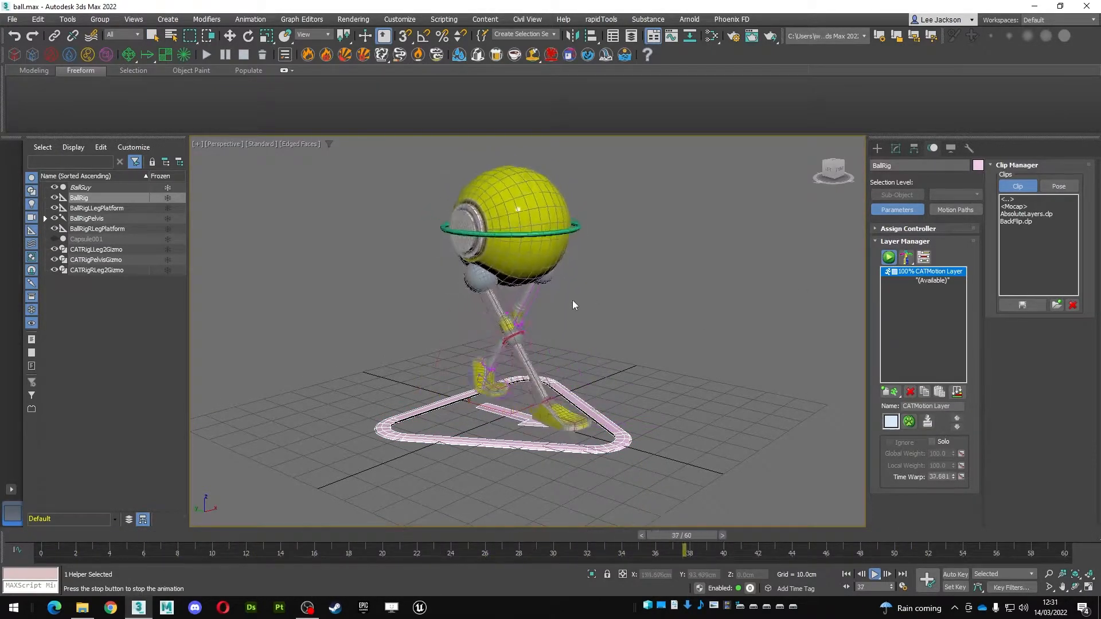
middle_drag(555, 314, 561, 321)
key(slash)
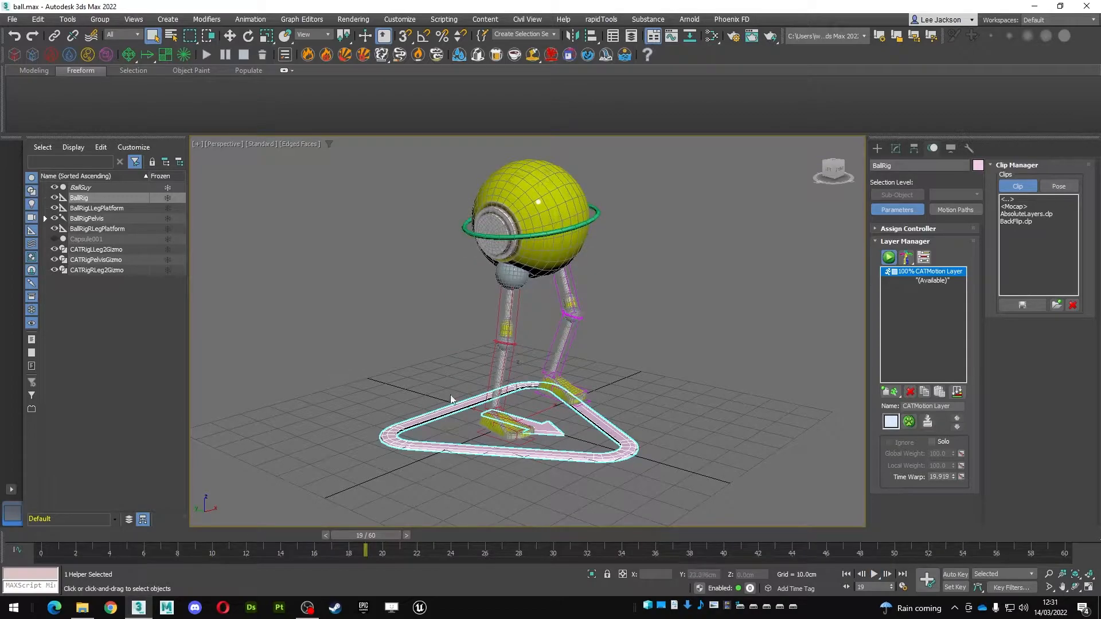
drag(373, 538, 1, 526)
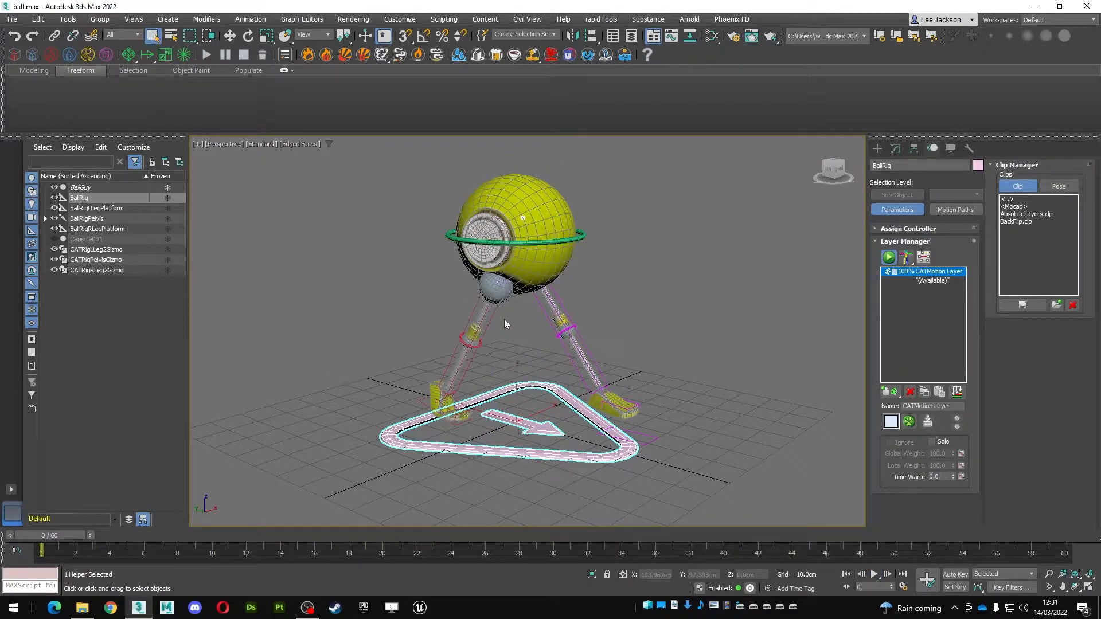
Set the animation's end time to frame 20 and play the shortened walk cycle.
click(905, 586)
click(651, 150)
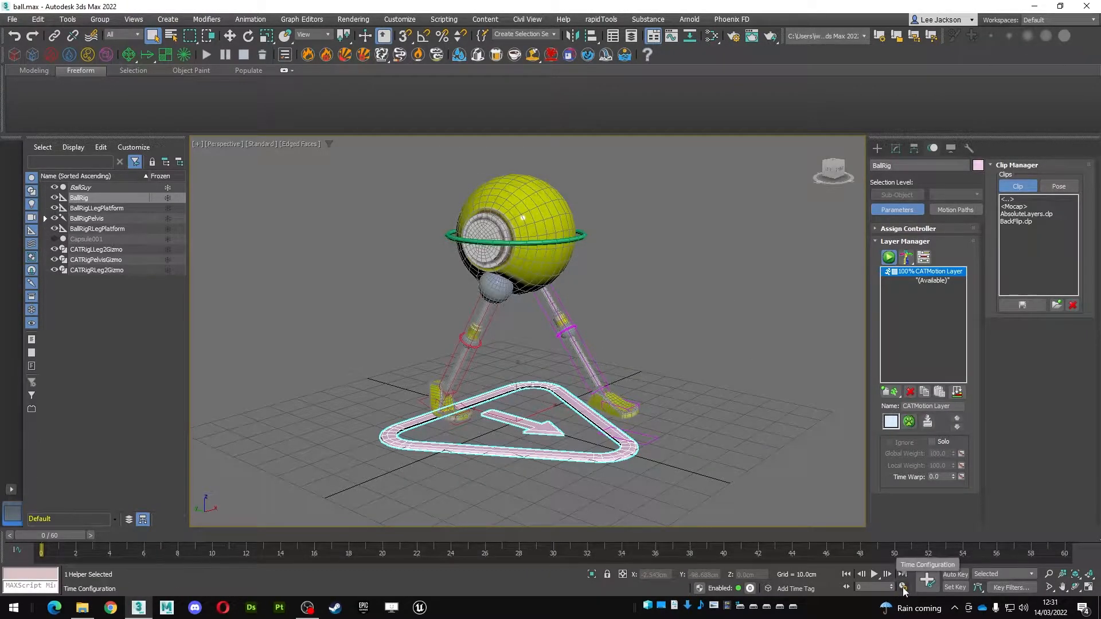
click(904, 587)
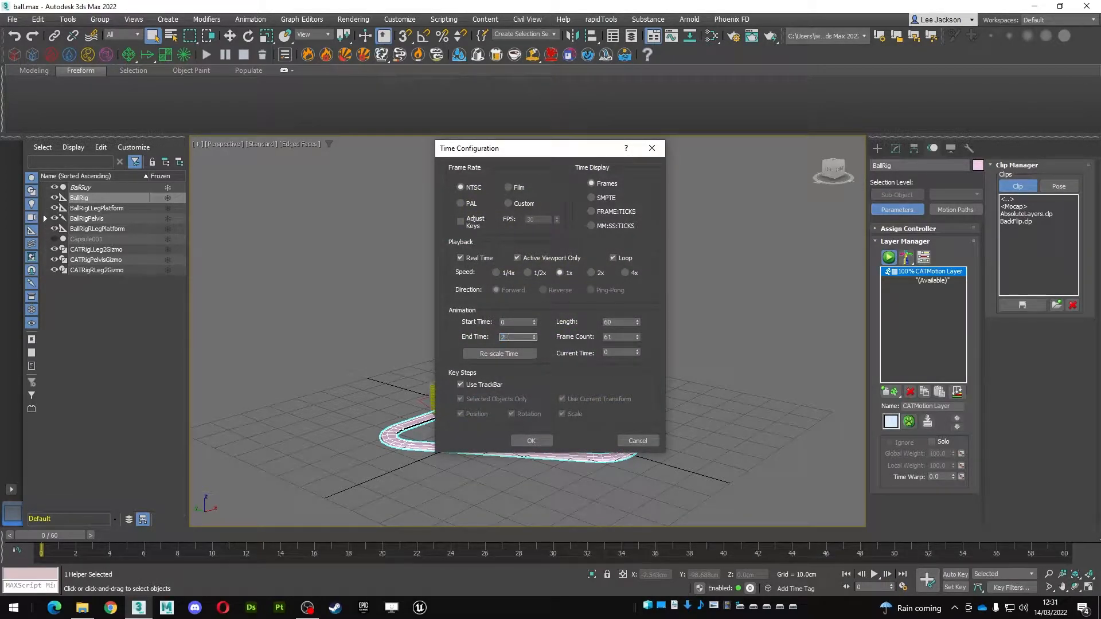
click(529, 439)
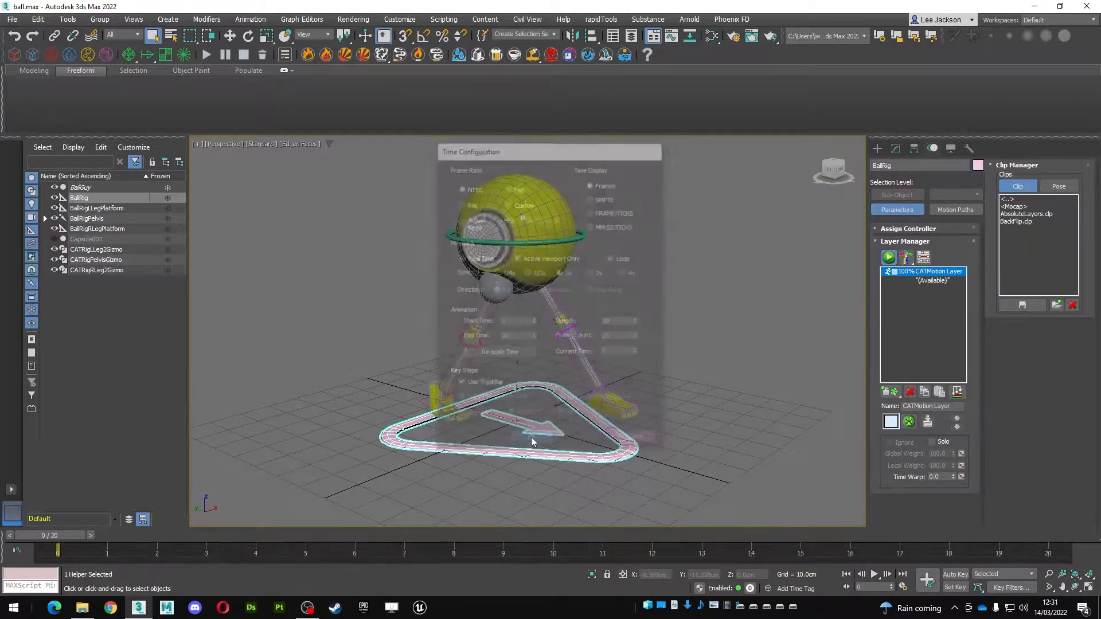
middle_drag(706, 411, 561, 405)
key(slash)
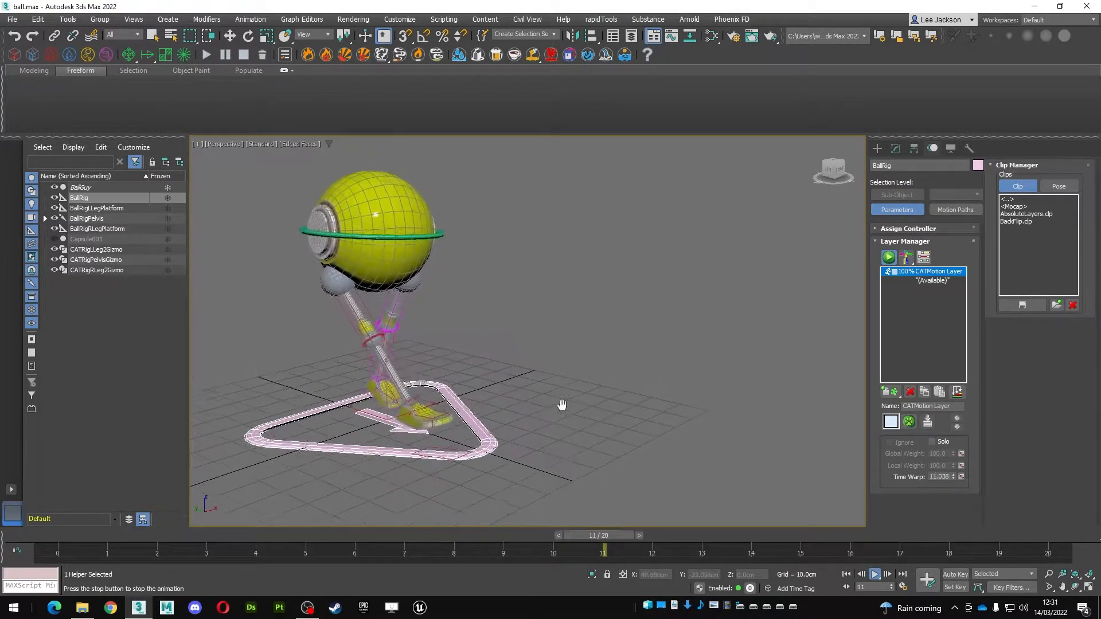
Open the CATMotion editor and load the GameCharRun preset from the 2Legs folder into the current layer.
click(913, 424)
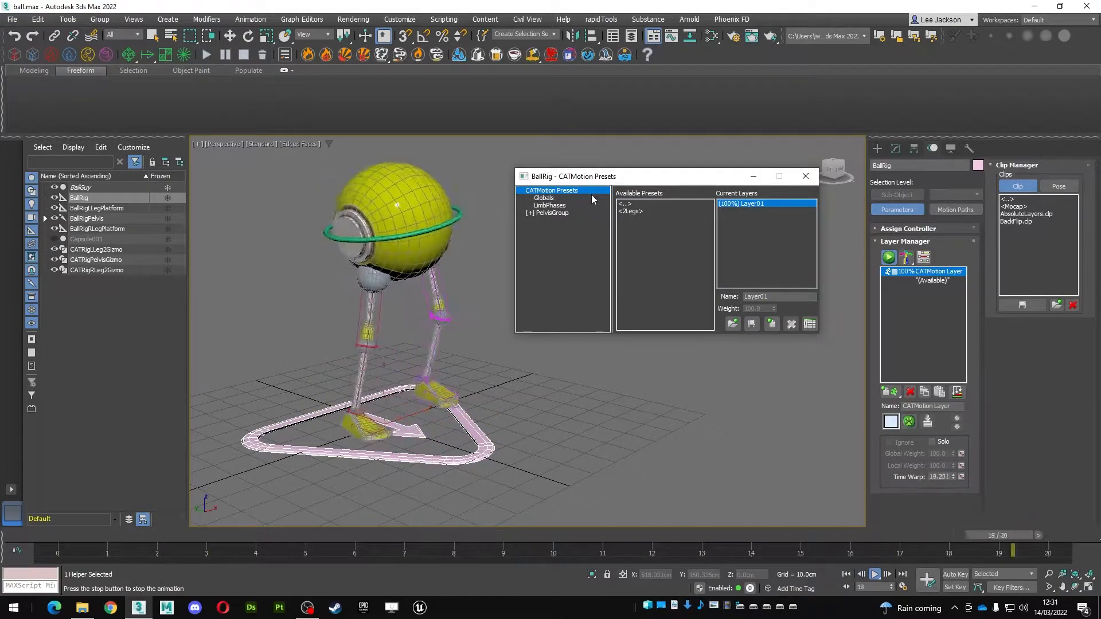
double_click(635, 212)
click(646, 220)
double_click(647, 220)
click(598, 296)
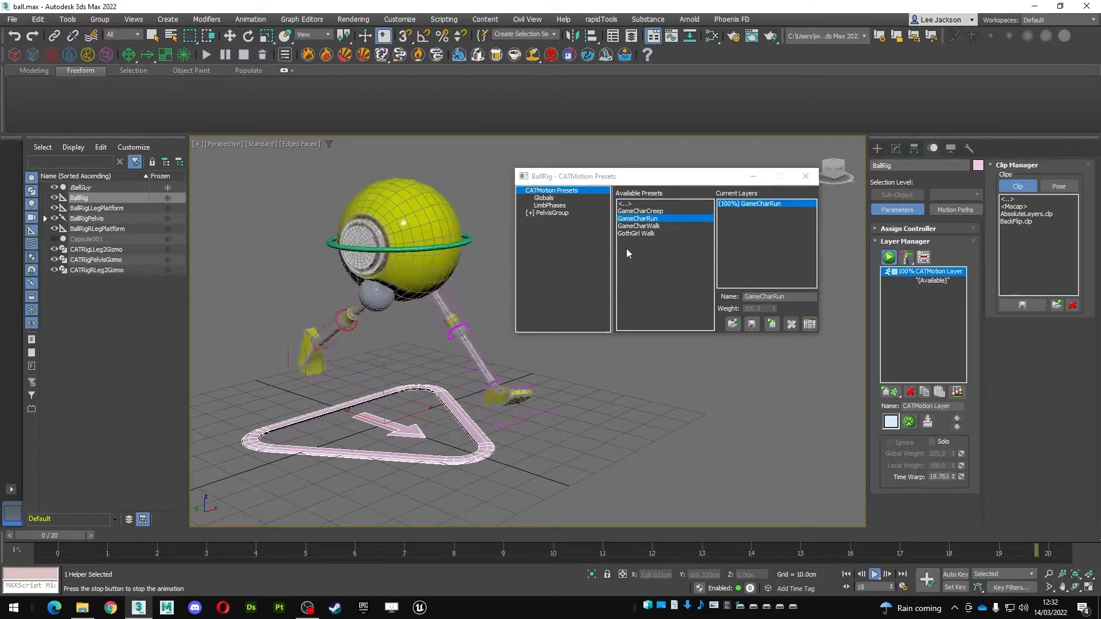
middle_drag(423, 275, 427, 259)
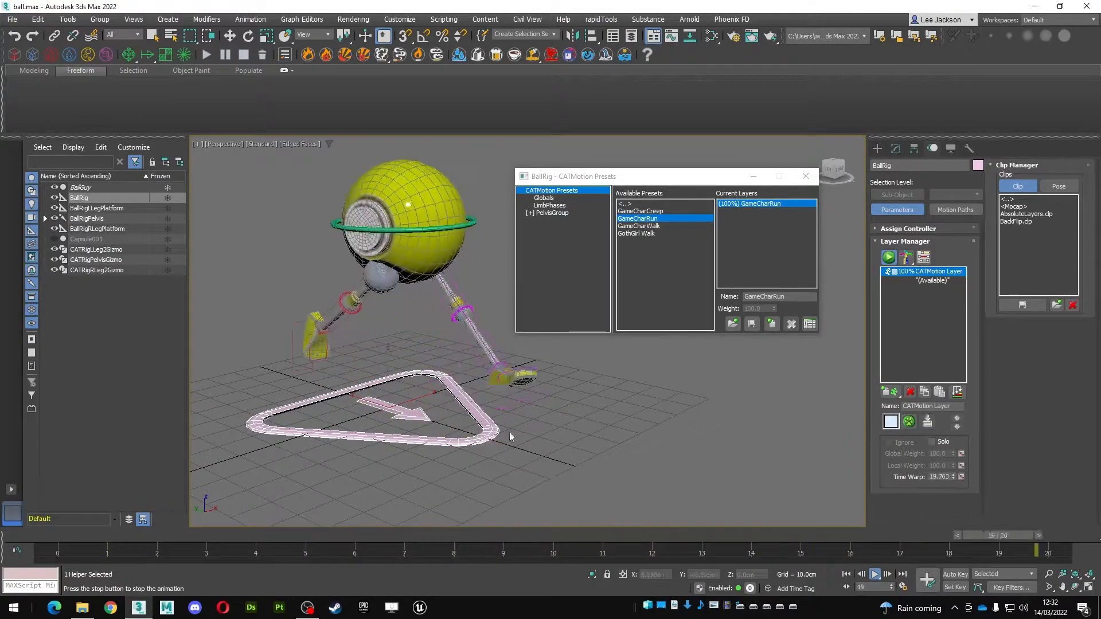
Select the right foot platform and scrub to frame 11 to examine how it relates to the foot's stride.
drag(459, 535, 550, 543)
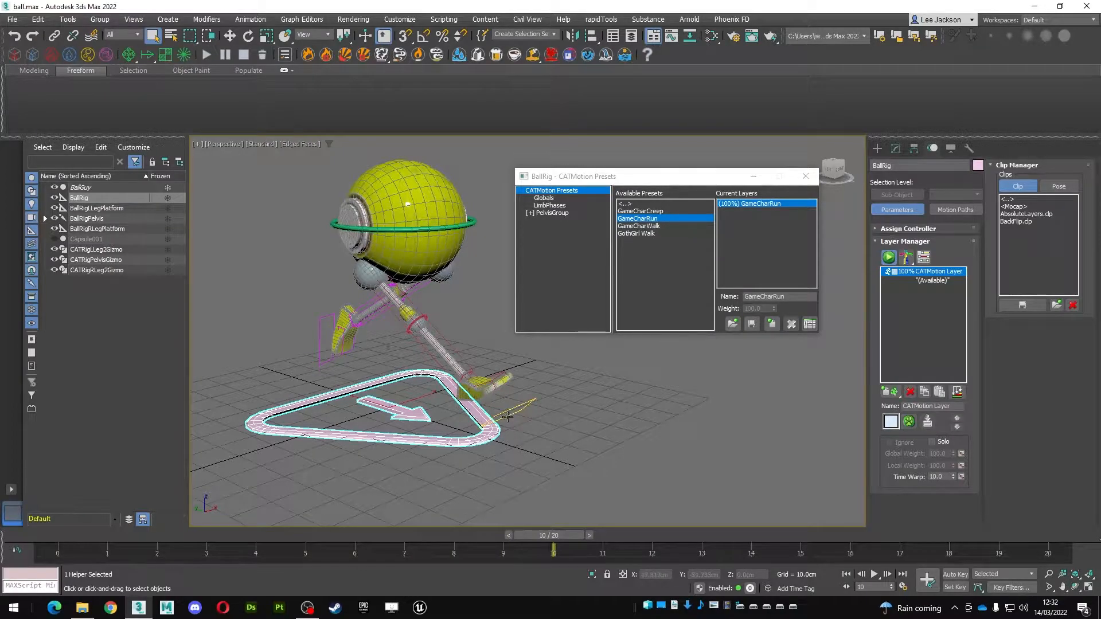
scroll(508, 418, up, 4)
click(547, 400)
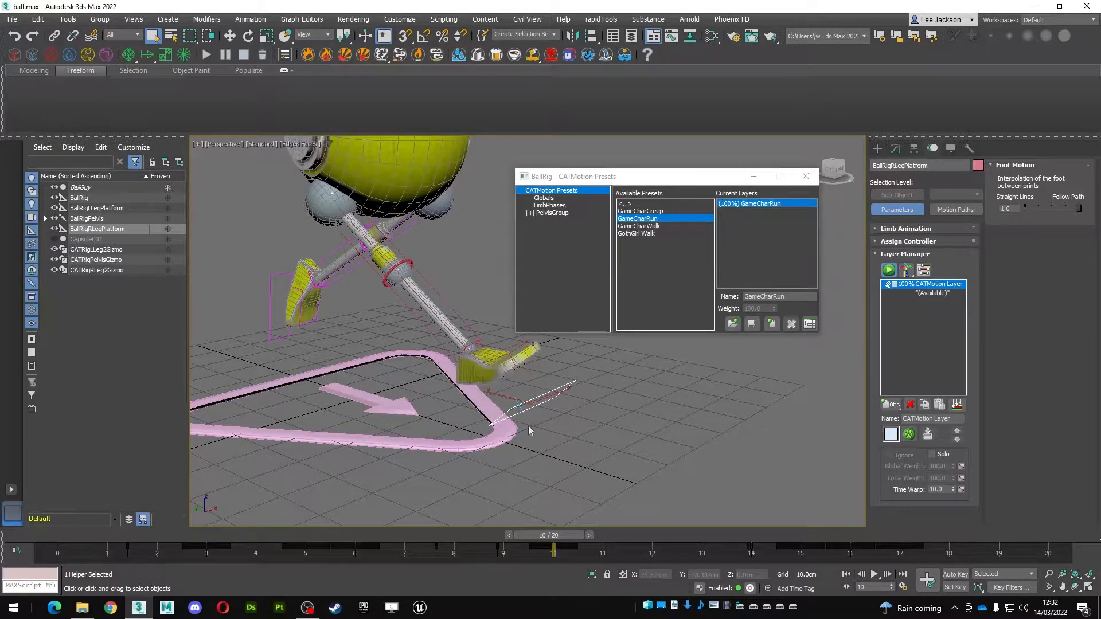
drag(549, 537, 599, 535)
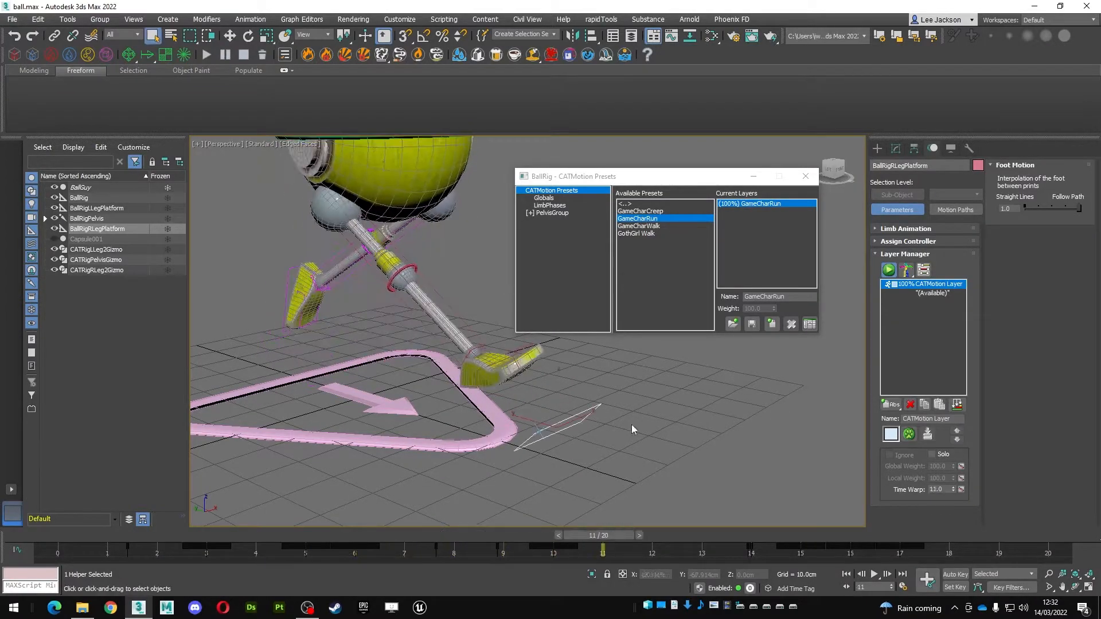
Set the CATMotion range's end to frame 20 in the Globals settings.
click(551, 199)
scroll(476, 200, down, 5)
middle_drag(476, 200, 451, 246)
scroll(373, 269, up, 4)
middle_drag(373, 272, 445, 272)
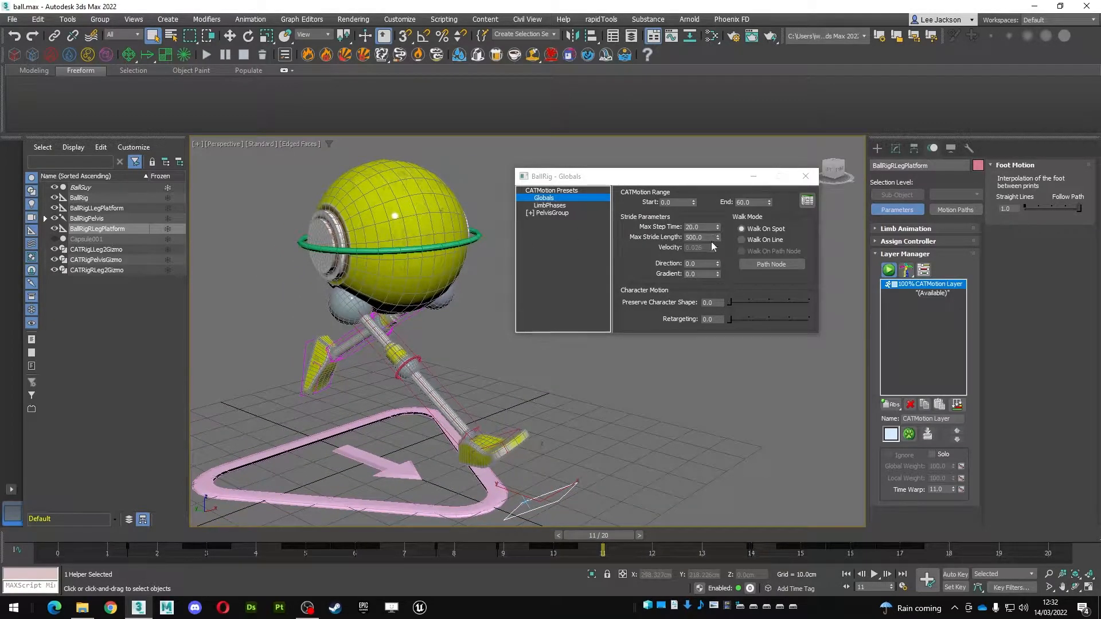
click(756, 202)
text(20)
key(Return)
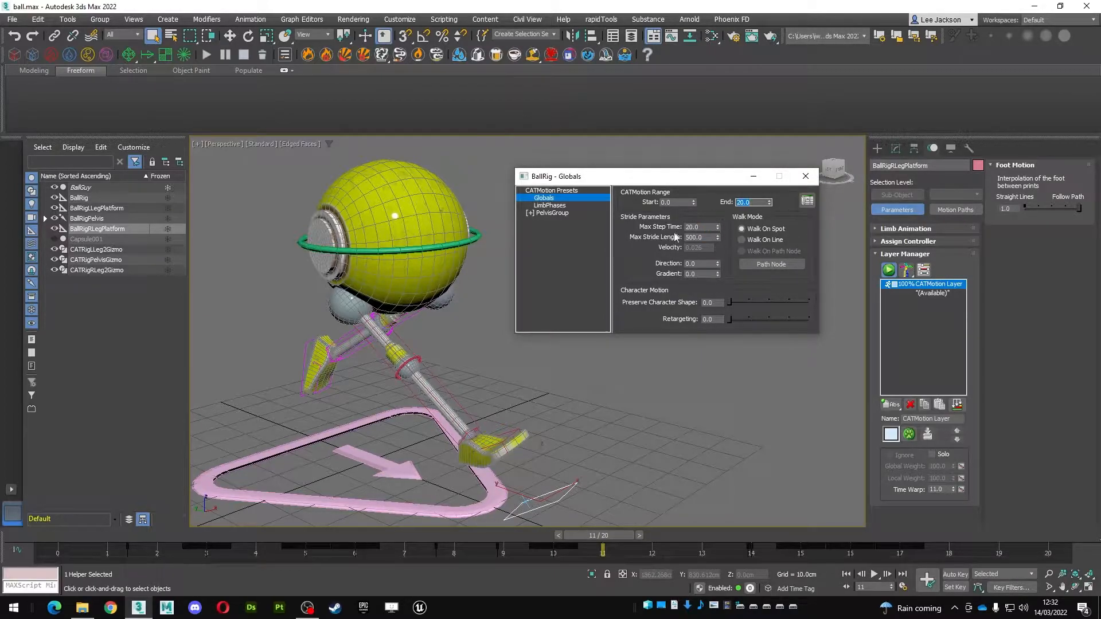
Play the run cycle and try a Max Stride Length of 250.
scroll(459, 299, up, 3)
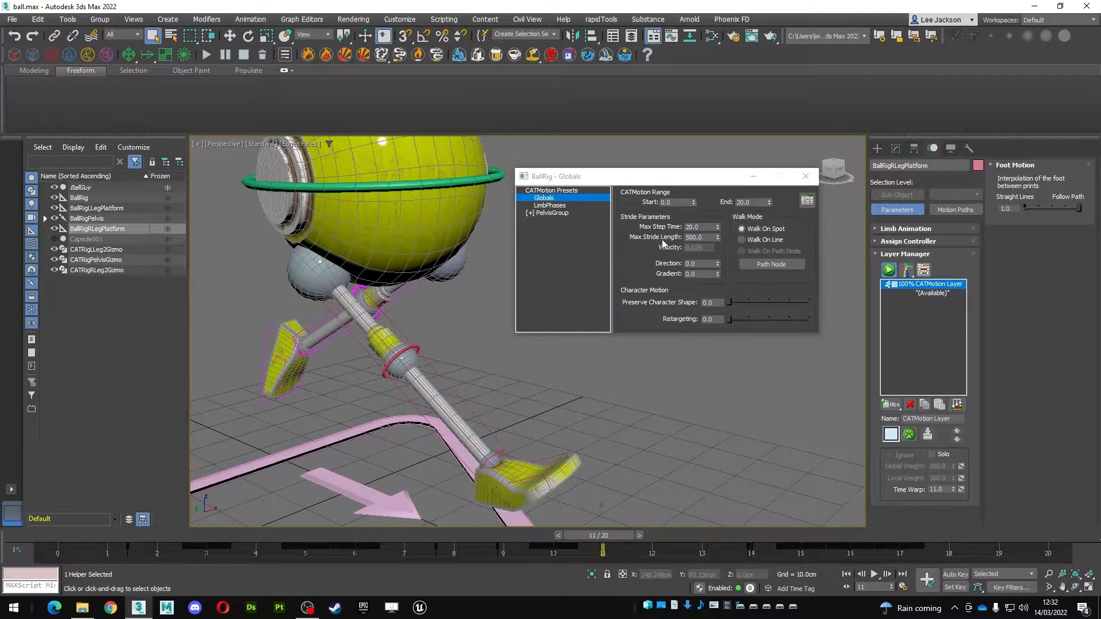
scroll(417, 262, down, 5)
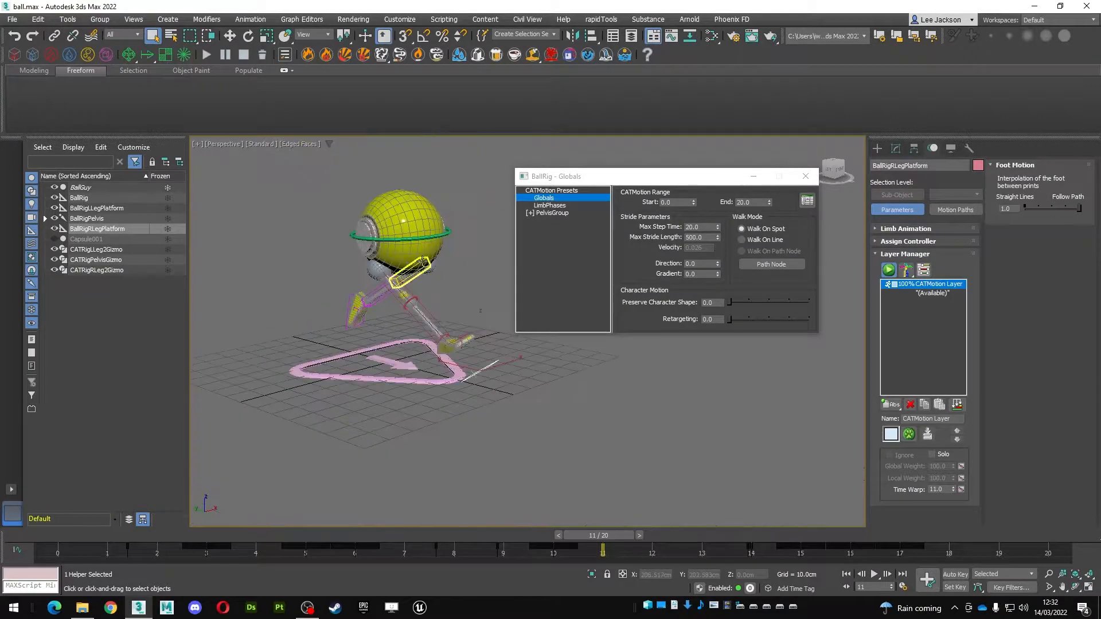
key(slash)
scroll(418, 267, up, 6)
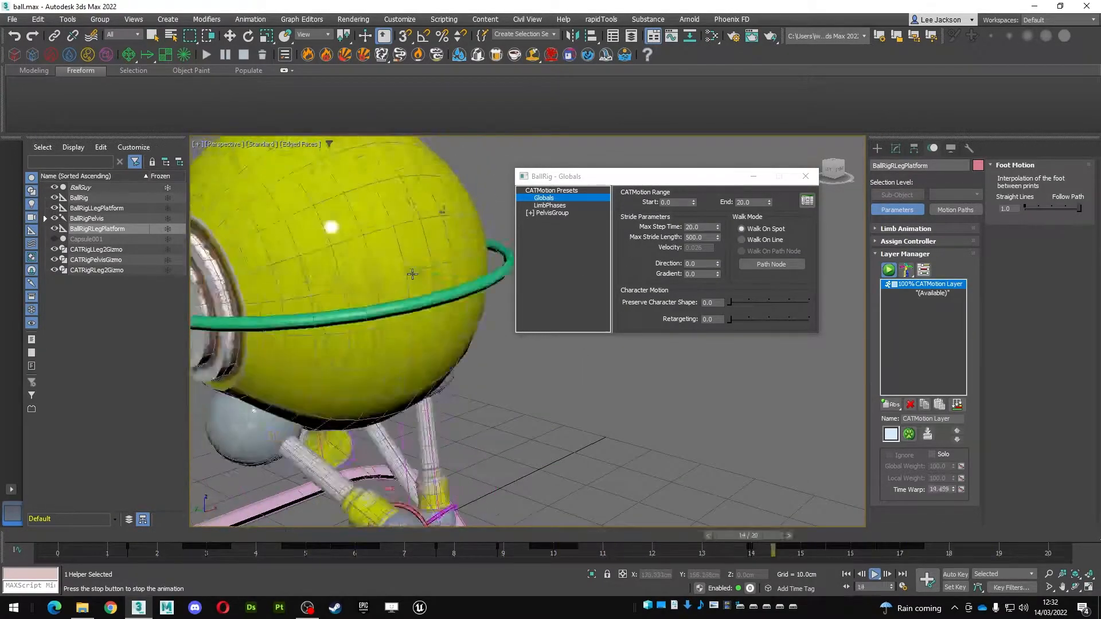
scroll(416, 274, down, 2)
click(615, 209)
text(250)
key(Return)
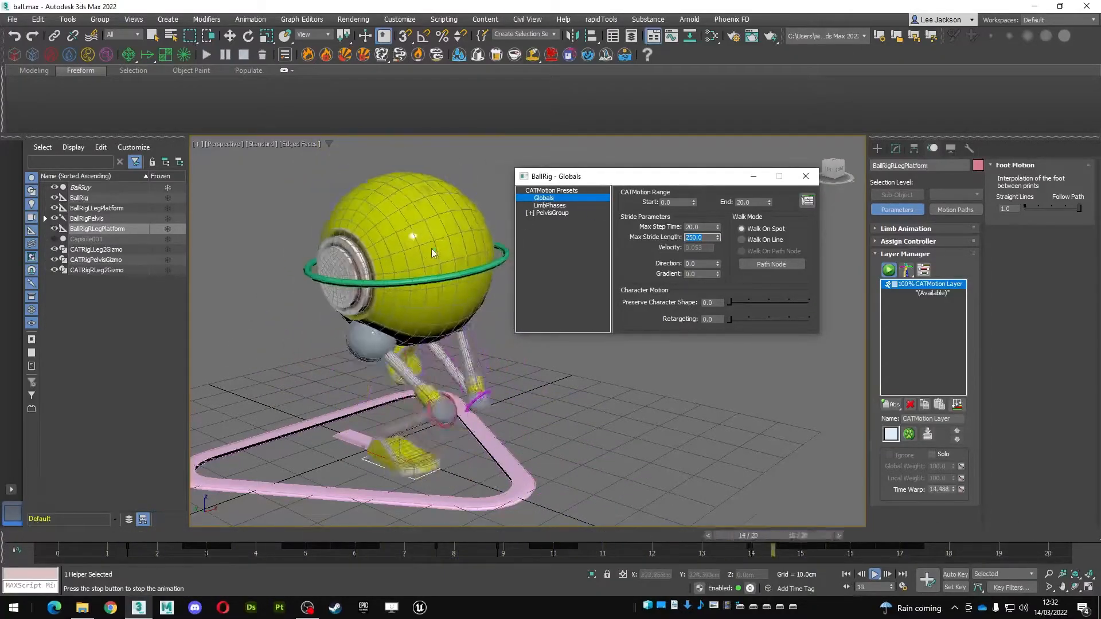
Set the Max Stride Length to 300 while checking the run from the side.
mouse_move(402, 276)
alt+middle_down()
mouse_move(389, 278)
mouse_move(423, 275)
alt+middle_up()
click(561, 246)
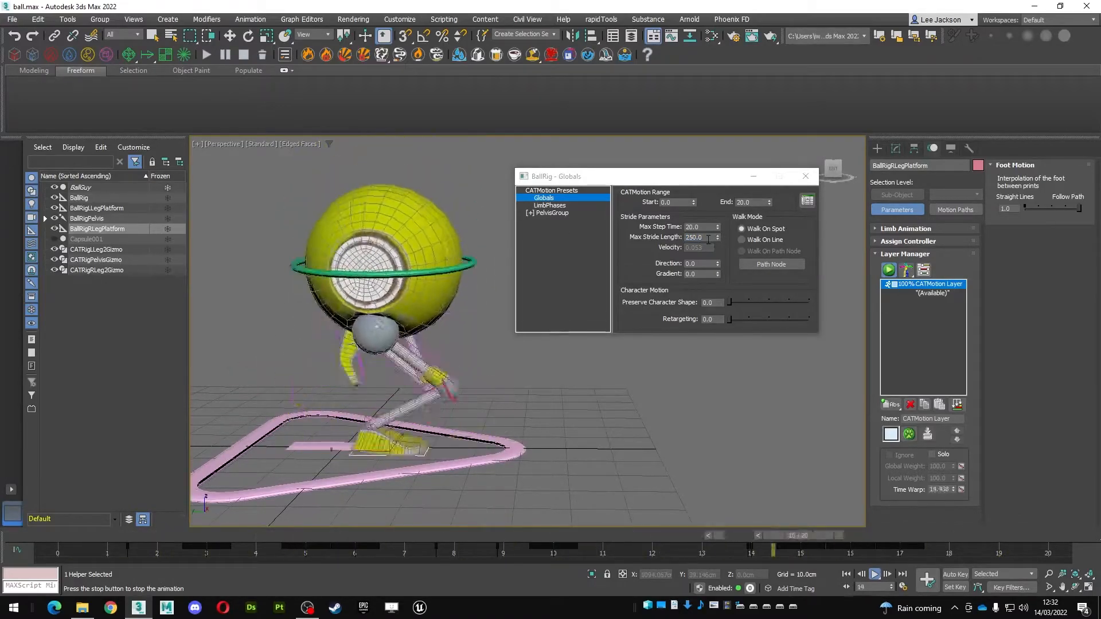
text(300)
key(Return)
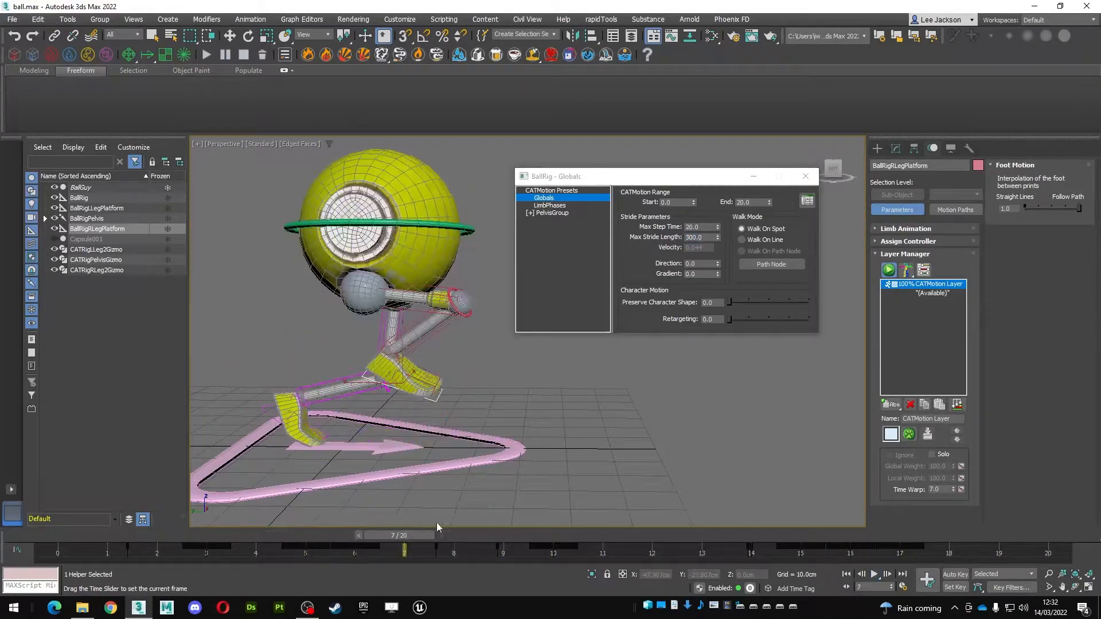
Scrub and replay the run cycle with the Globals window moved clear of the character to review the stride.
click(561, 521)
drag(560, 522, 119, 468)
key(slash)
middle_drag(416, 303, 437, 276)
drag(670, 178, 746, 183)
middle_drag(457, 271, 459, 298)
scroll(461, 267, down, 2)
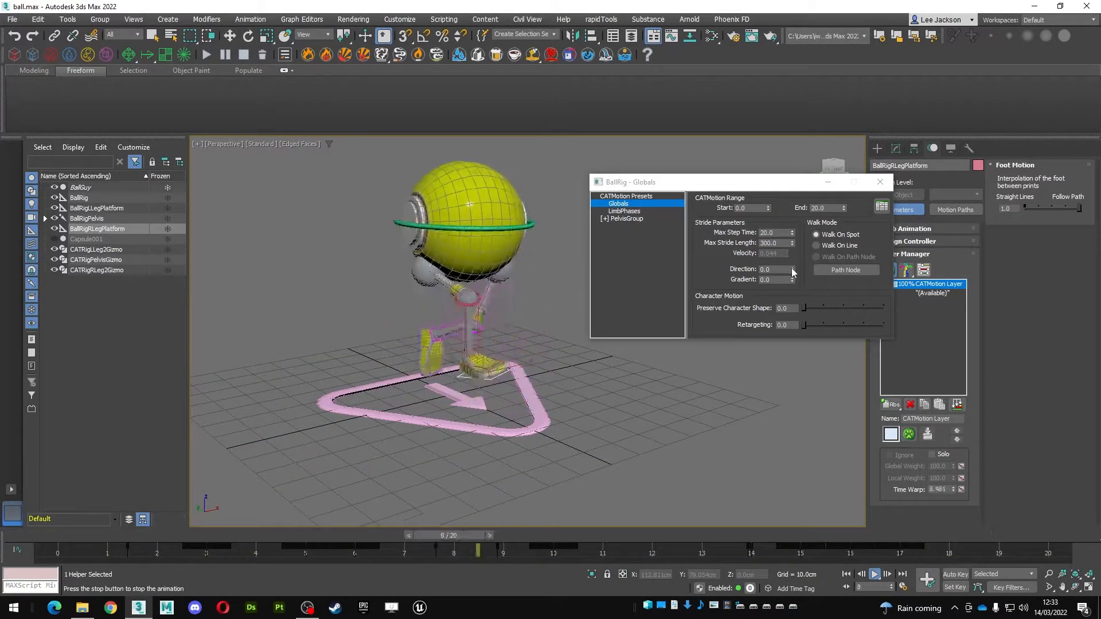
Try out the Direction and Gradient stride parameters and reset both to 0.
drag(792, 269, 788, 432)
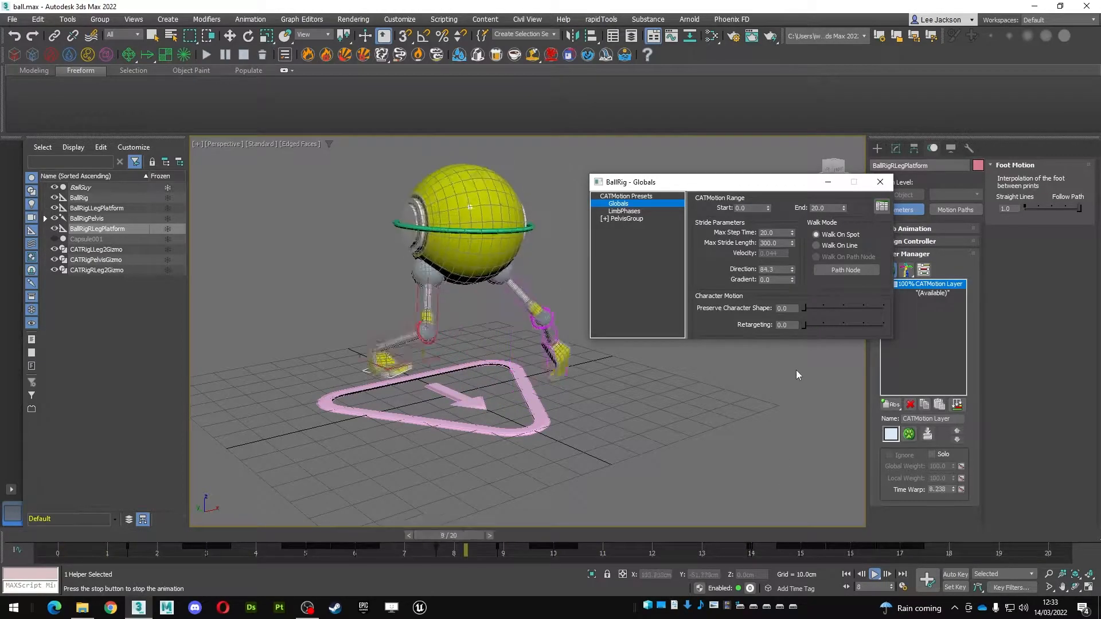
right_click(792, 269)
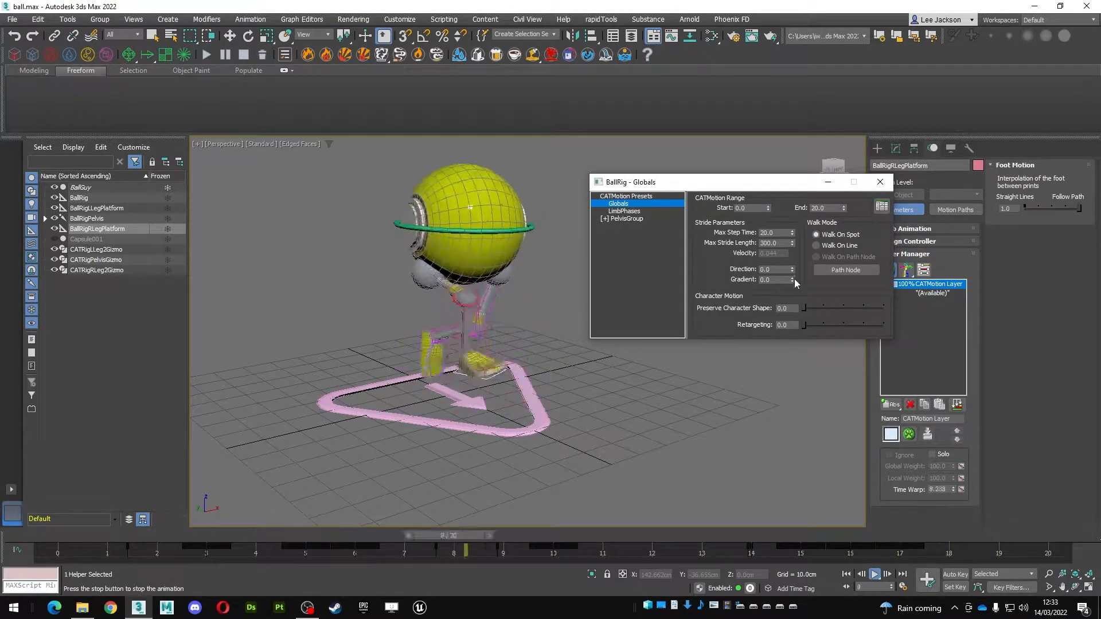
mouse_move(793, 278)
mouse_down()
mouse_move(791, 11)
mouse_move(786, 500)
mouse_move(801, 281)
mouse_up()
right_click(793, 280)
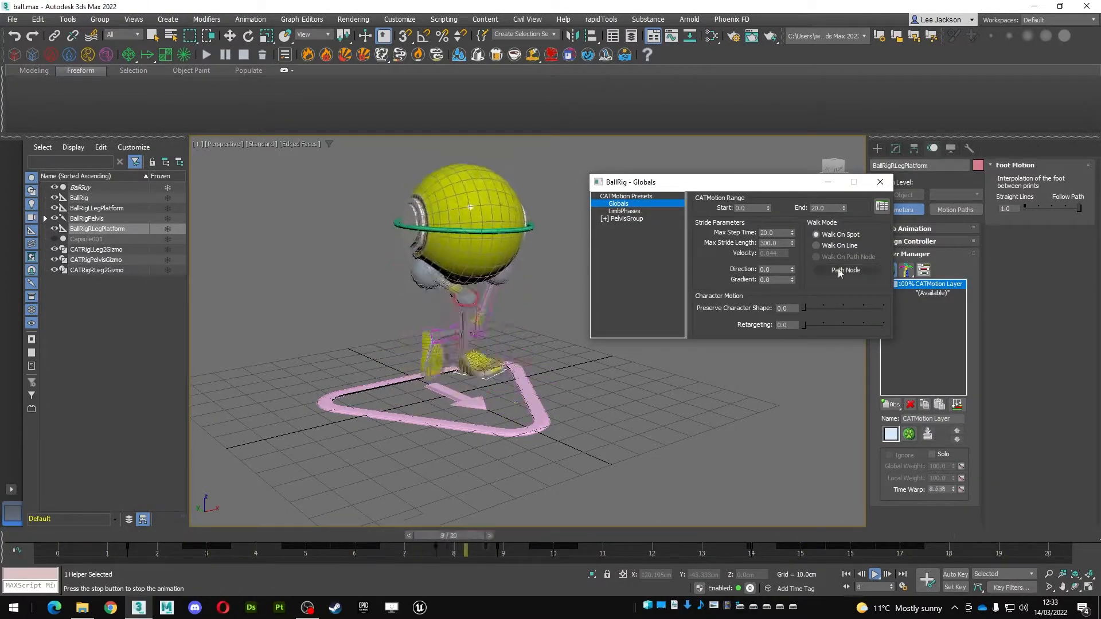
Try the Walk On Line mode on the run cycle and switch back to Walk On Spot.
click(839, 247)
scroll(488, 324, down, 5)
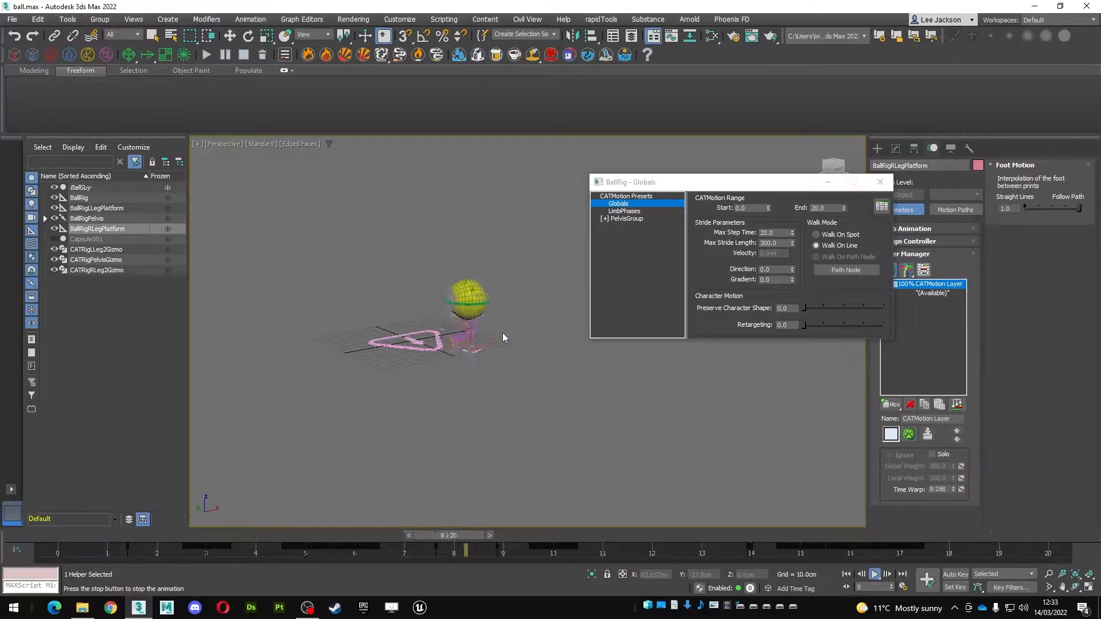
click(816, 234)
scroll(535, 331, up, 5)
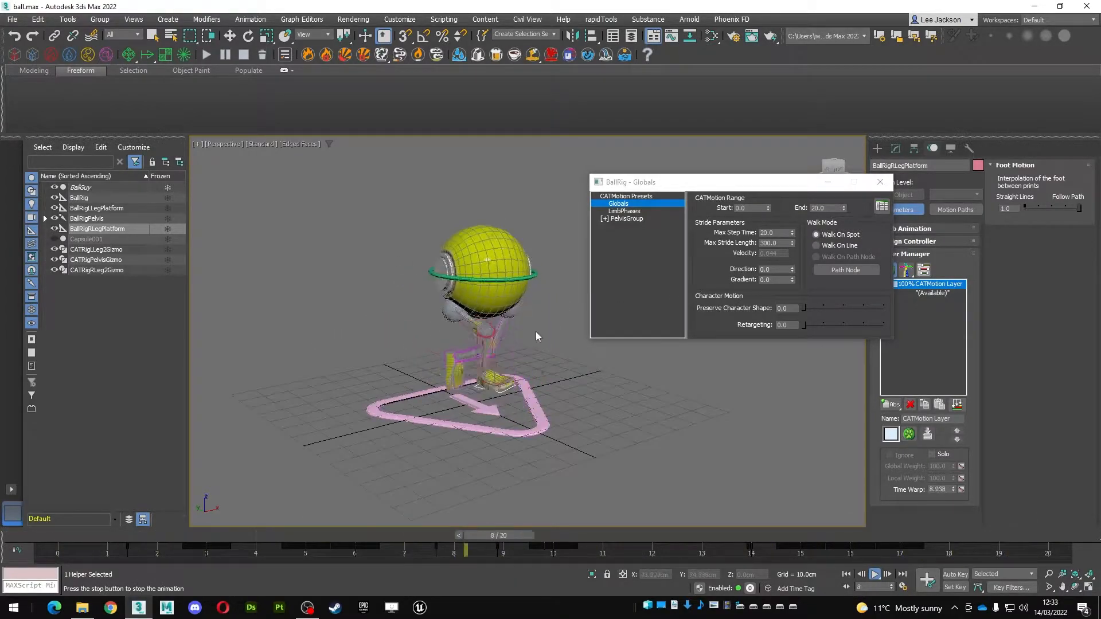
Inspect the LimbPhases settings for both legs and scrub the run cycle to see the leg timing.
click(608, 219)
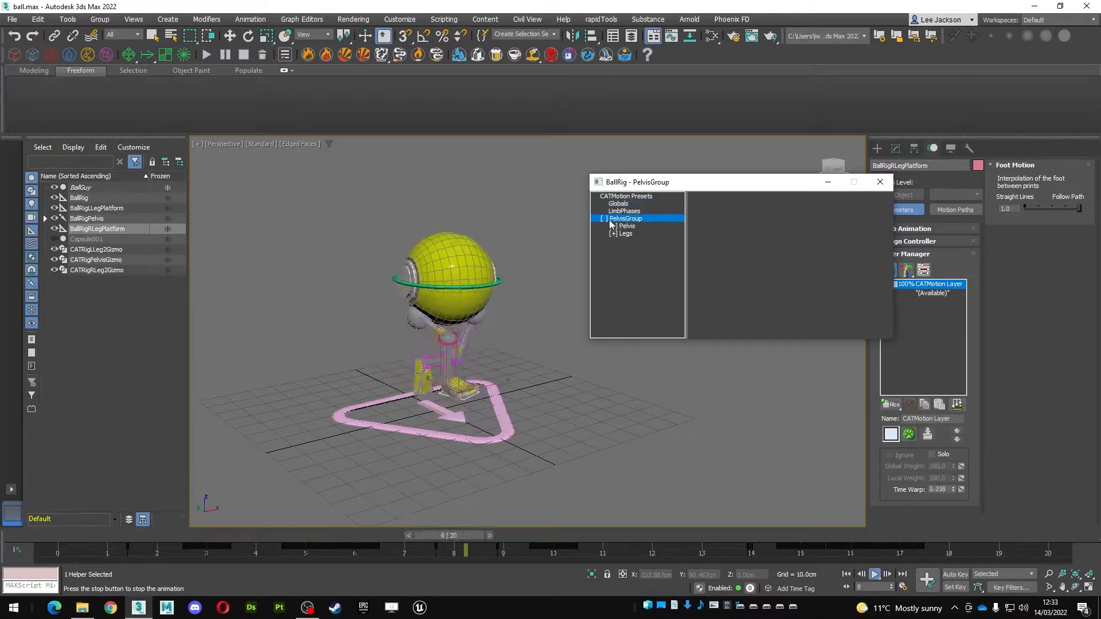
click(620, 212)
click(459, 347)
drag(122, 534, 404, 545)
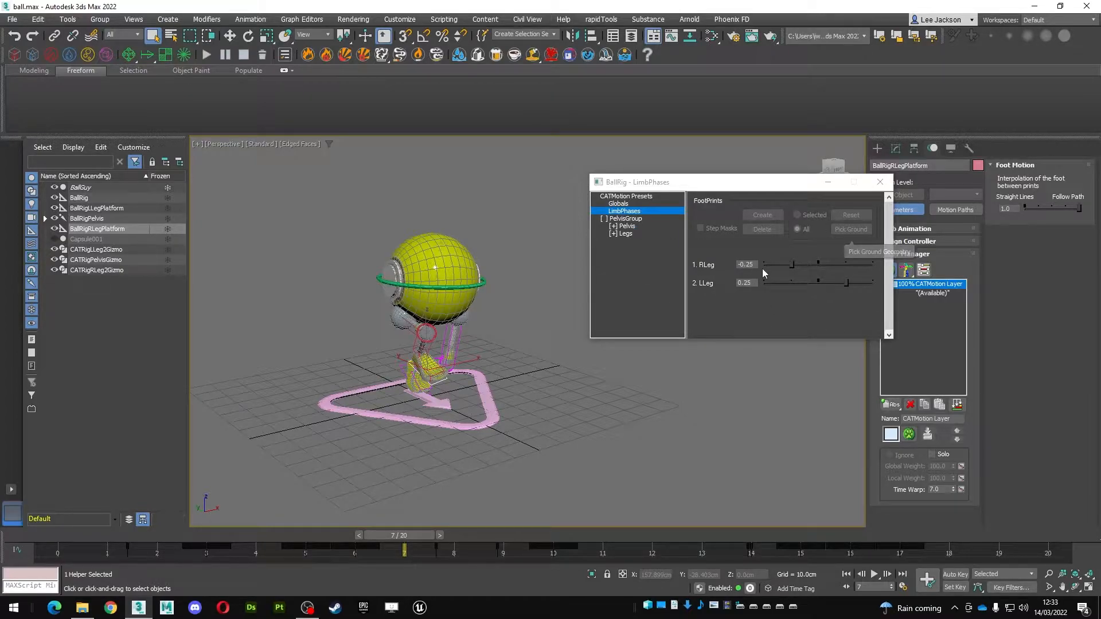
Expand the Pelvis and Legs branches of PelvisGroup to review their motion parameters while scrubbing the run cycle.
double_click(614, 220)
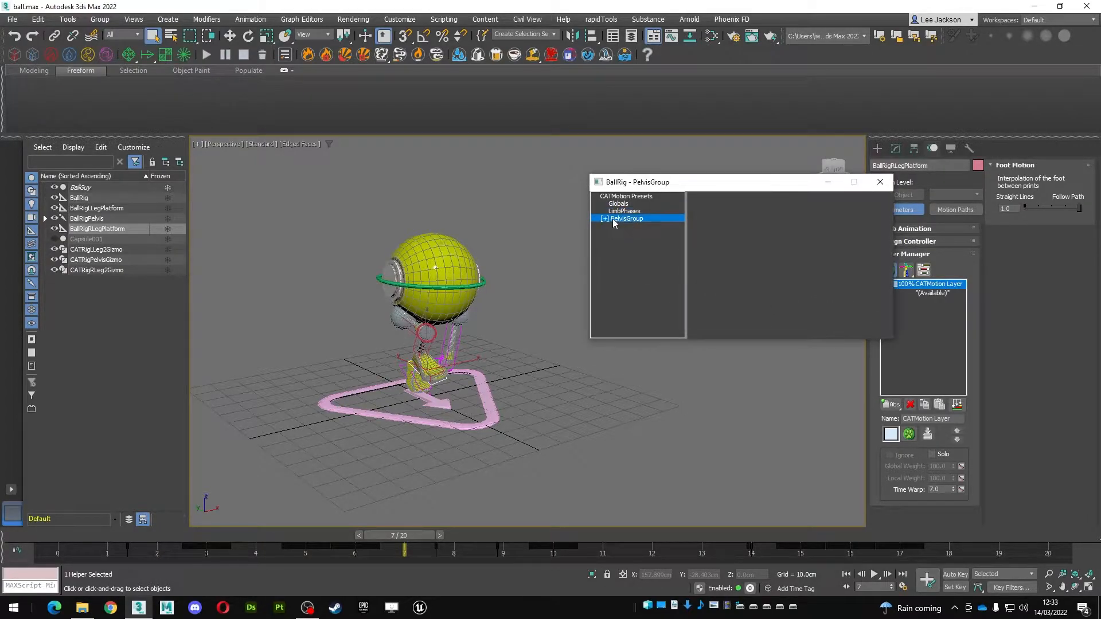
double_click(626, 226)
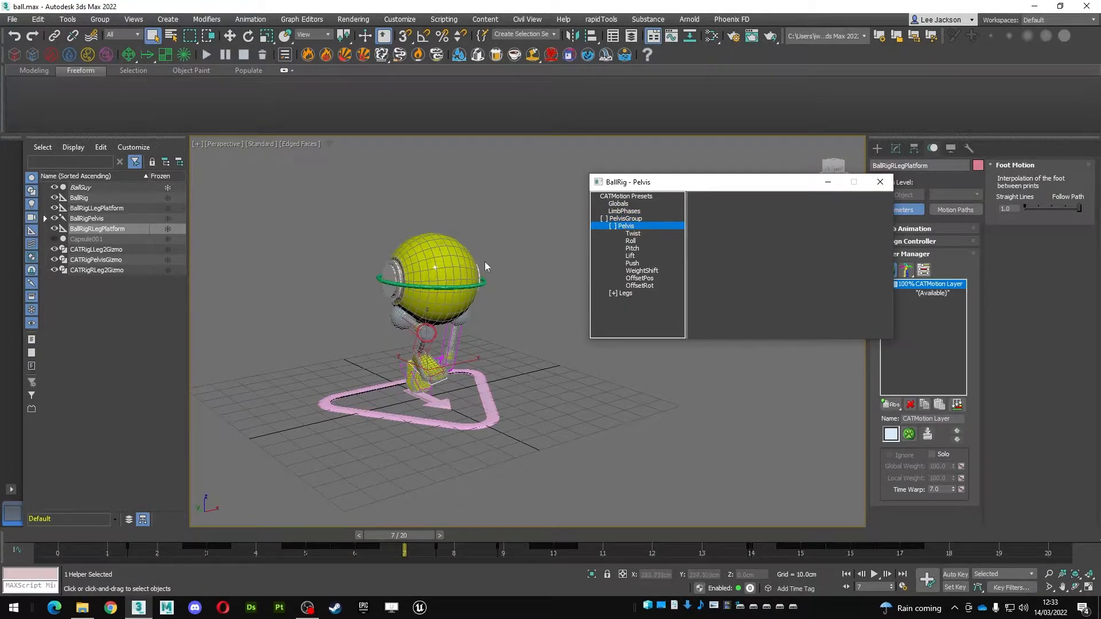
scroll(450, 311, up, 5)
scroll(493, 255, down, 5)
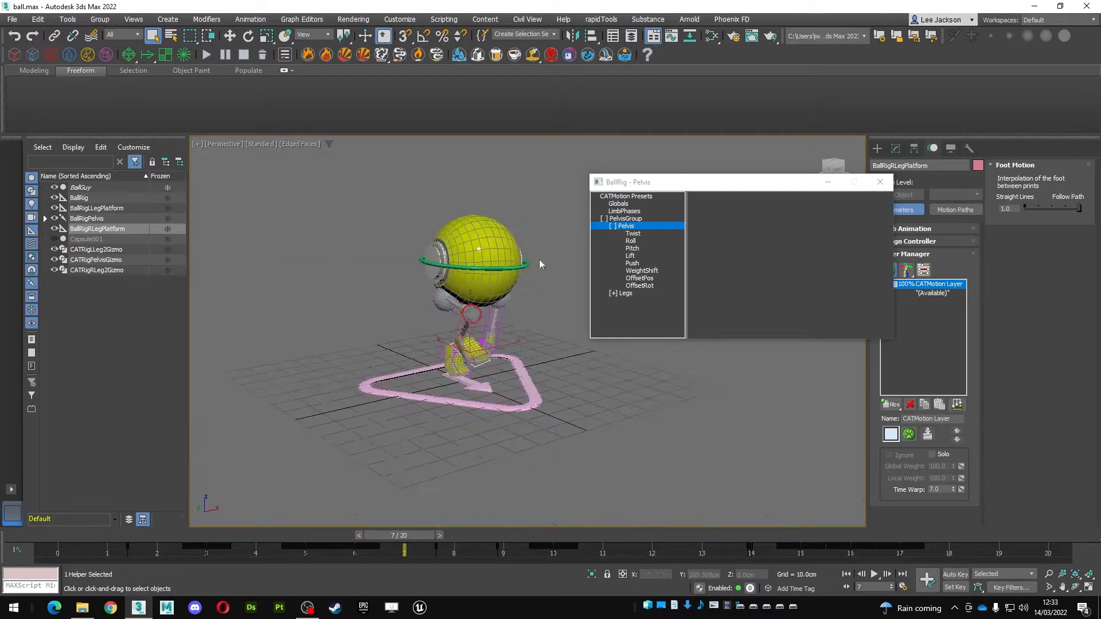
middle_drag(542, 253, 495, 245)
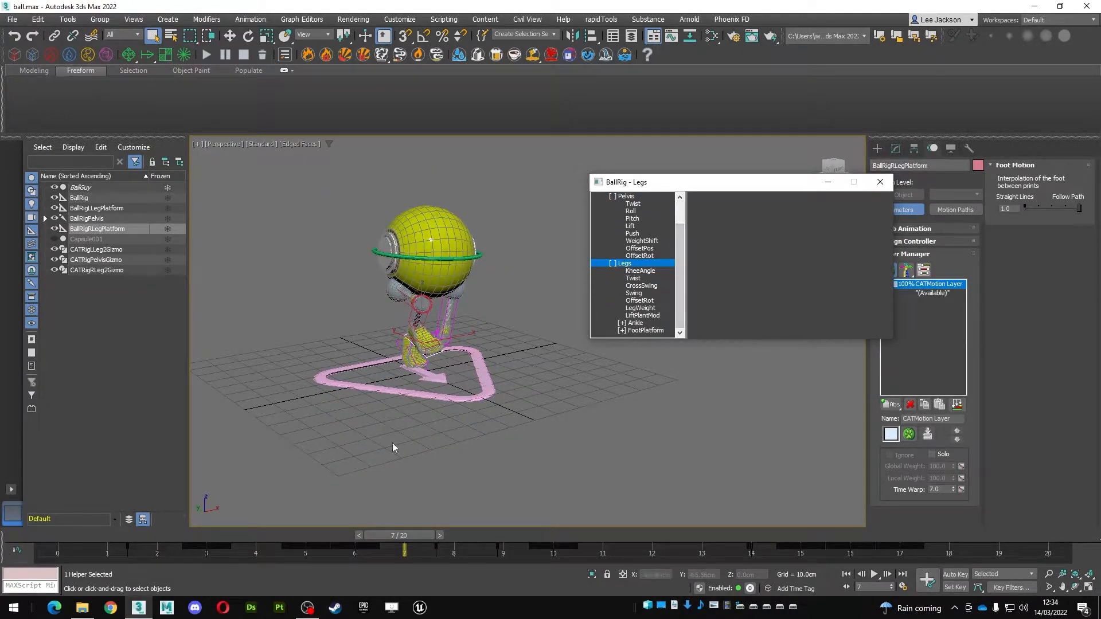
drag(269, 533, 633, 512)
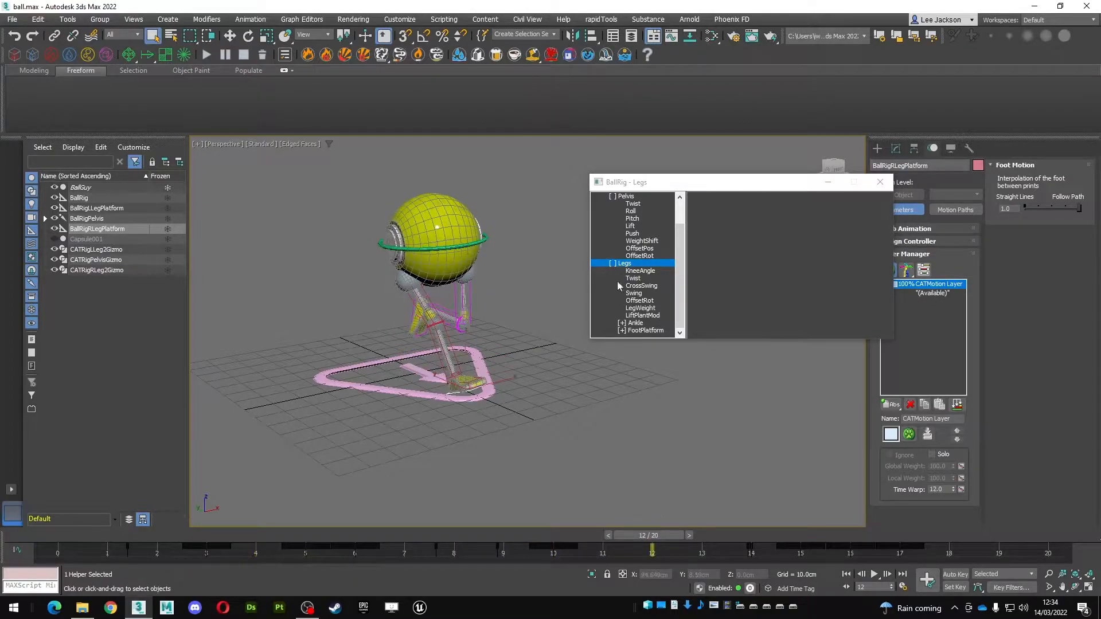
Examine the pelvis Twist curve and the other pelvis parameters while replaying the run.
click(633, 234)
middle_drag(568, 273, 478, 324)
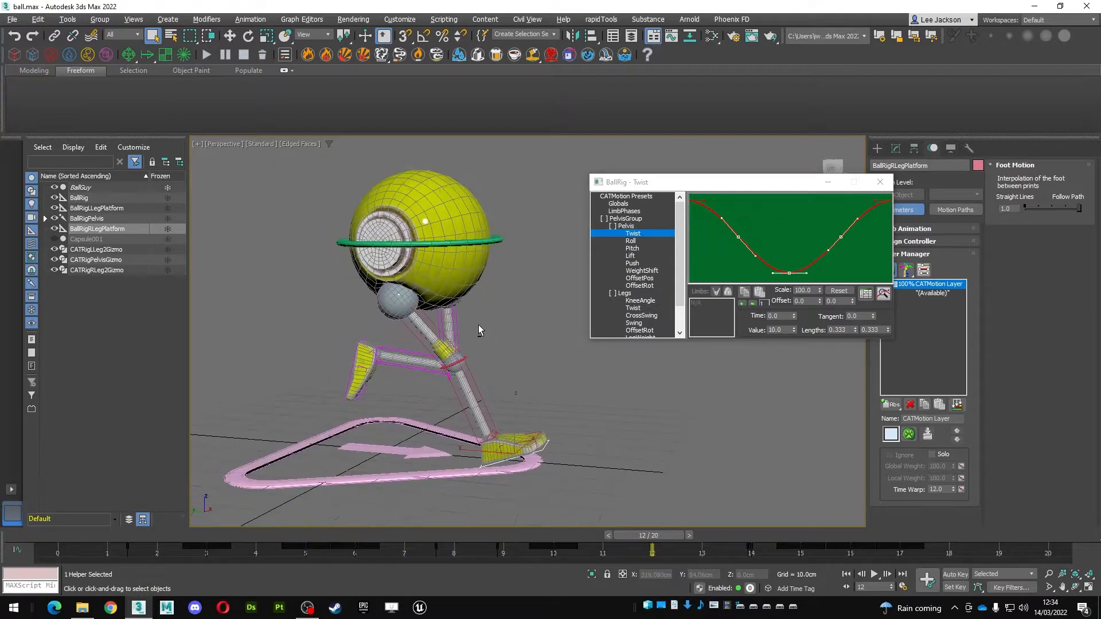
key(/)
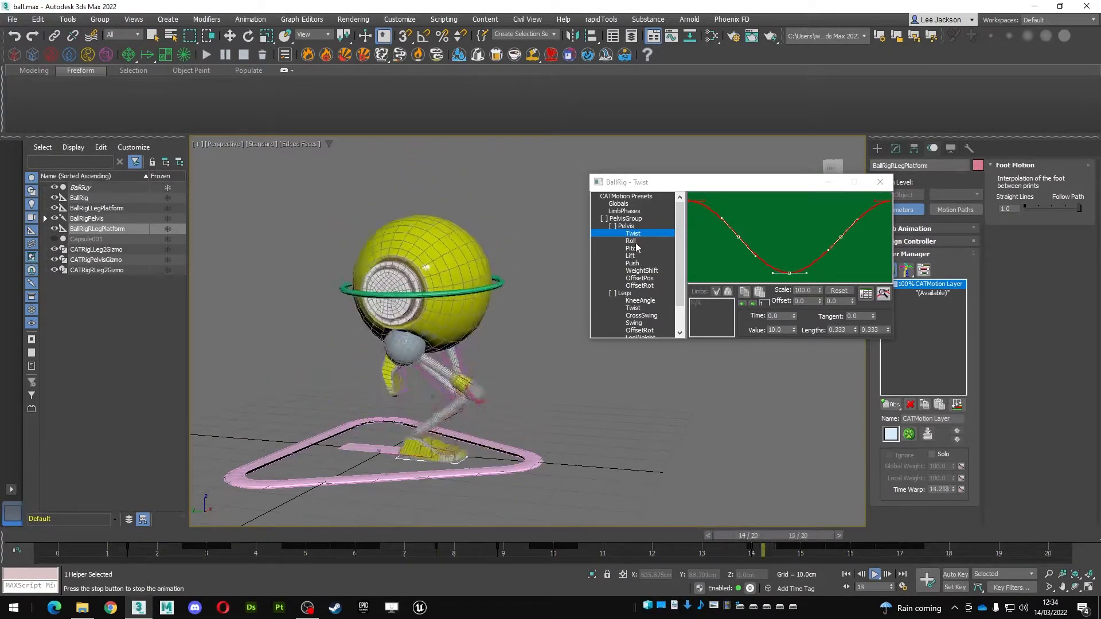
key(/)
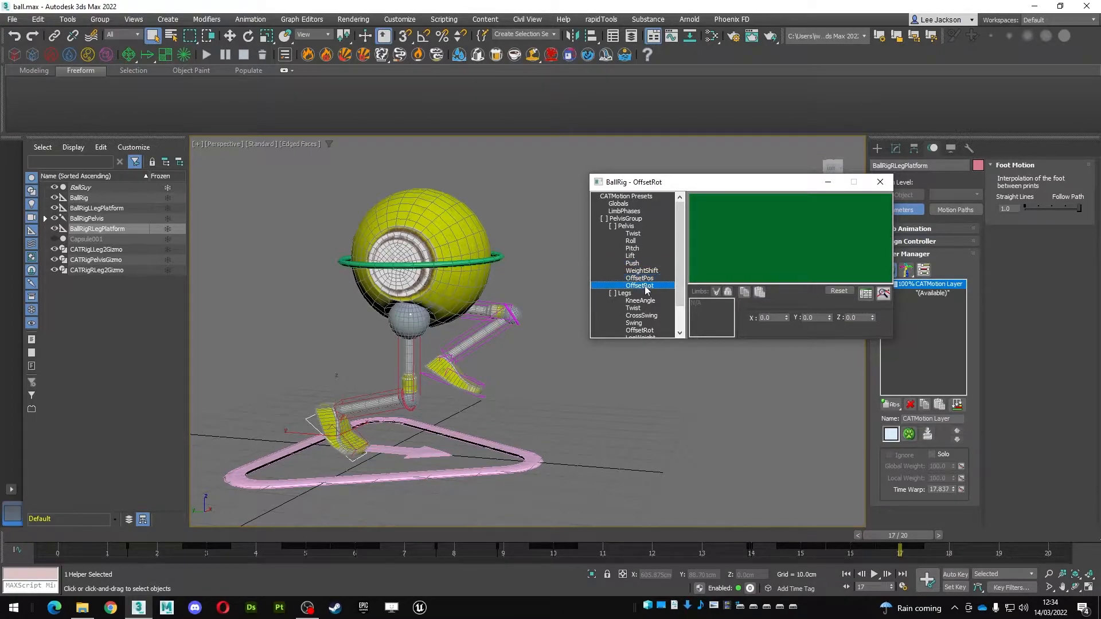
Try pelvis OffsetRot rotations of X 33.6 and Y 22.5, return X to 0, and replay the run.
drag(785, 314, 787, 123)
alt+middle_drag(534, 271, 797, 312)
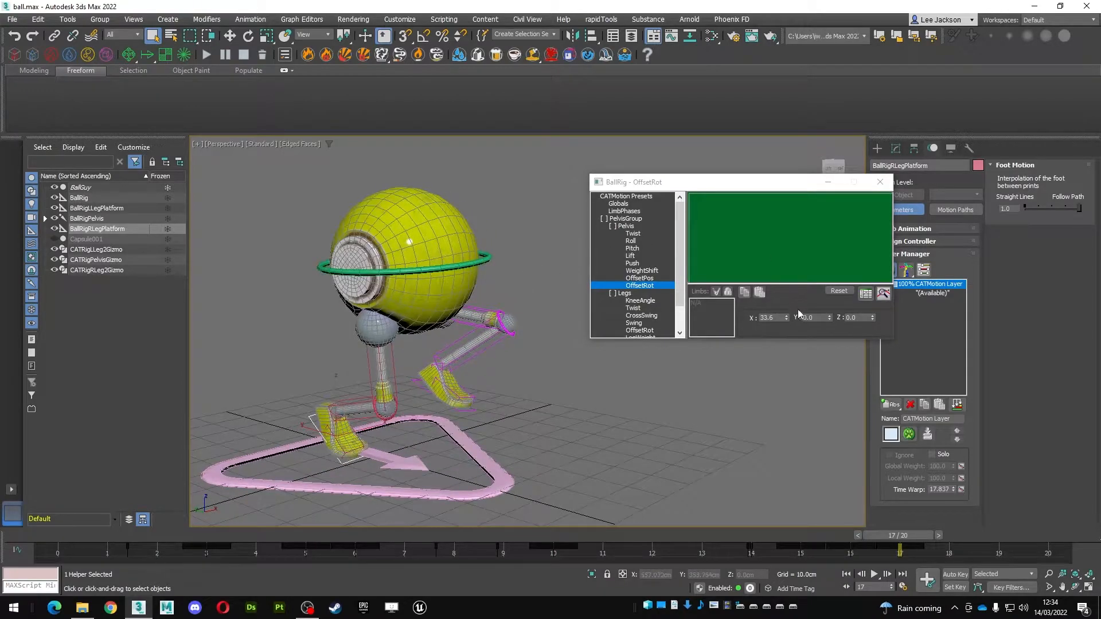
drag(829, 317, 826, 232)
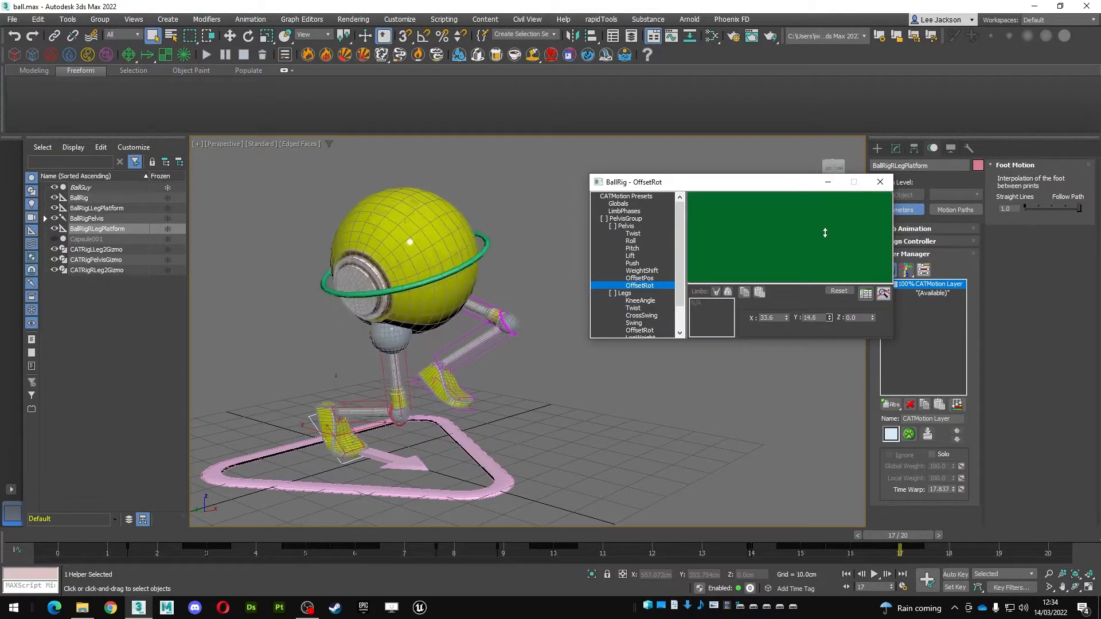
middle_drag(496, 232, 462, 224)
key(slash)
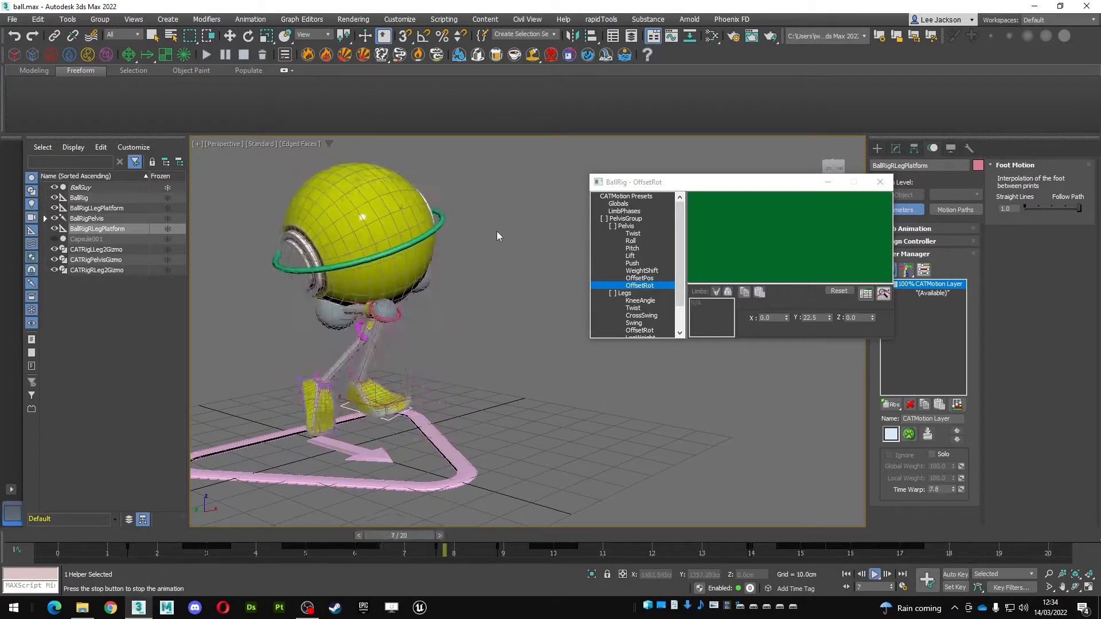
key(slash)
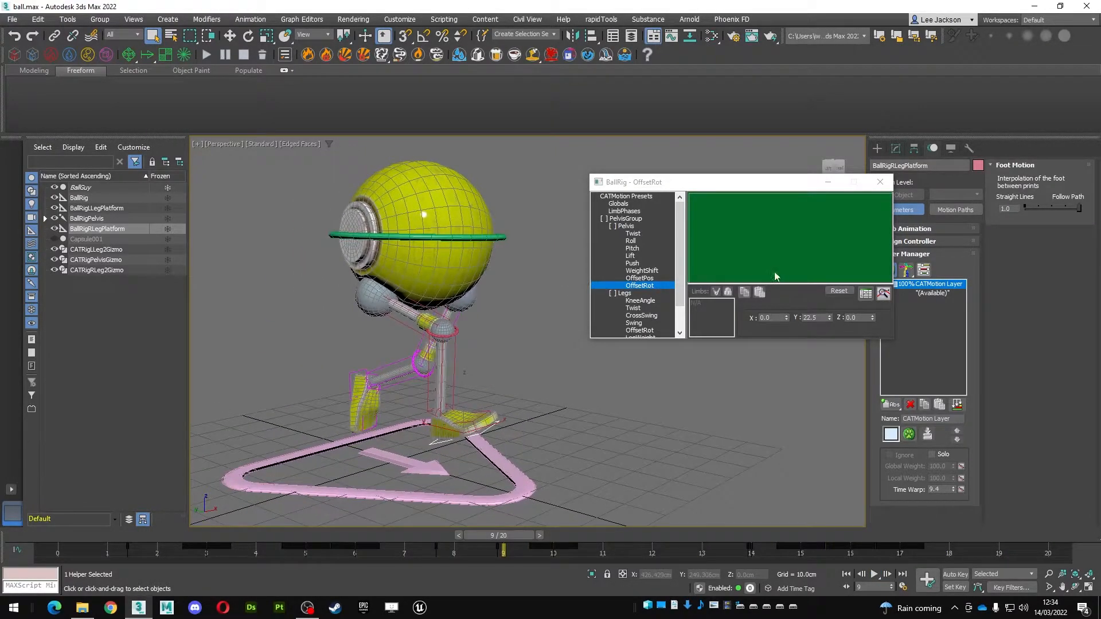
Rescale the pelvis Lift curve during playback, bringing its low key value to about -11.1.
click(633, 233)
key(slash)
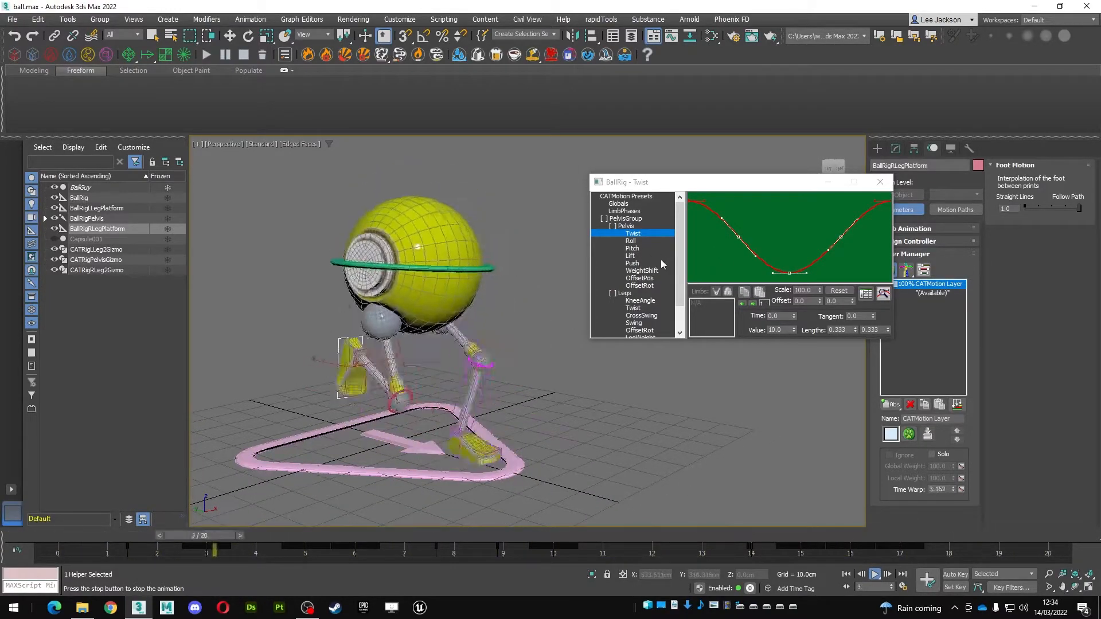
click(629, 256)
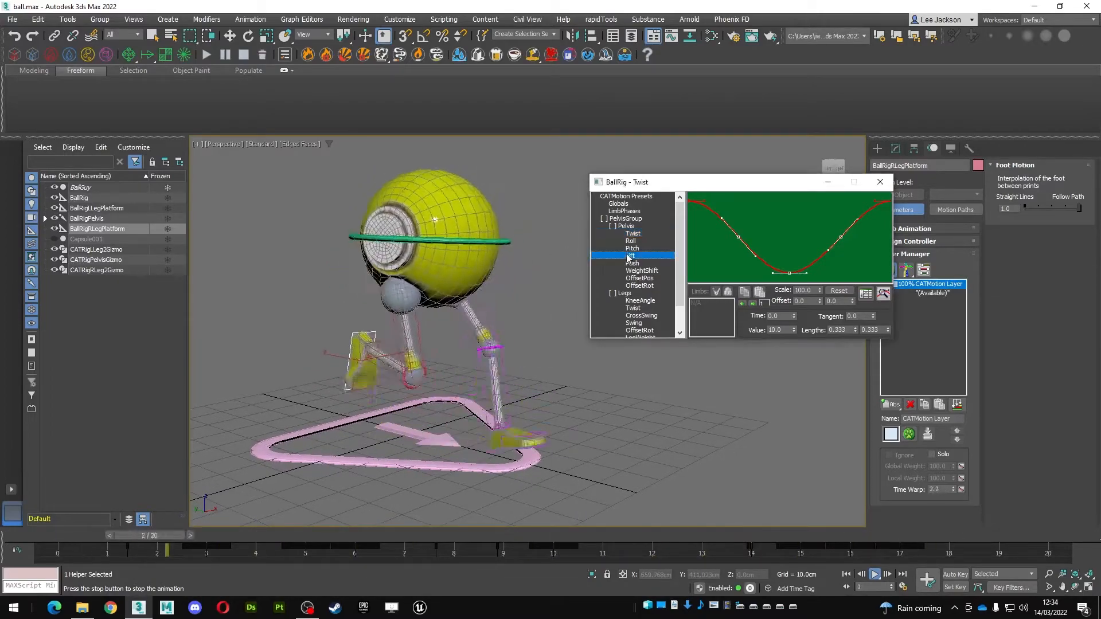
drag(819, 294, 815, 375)
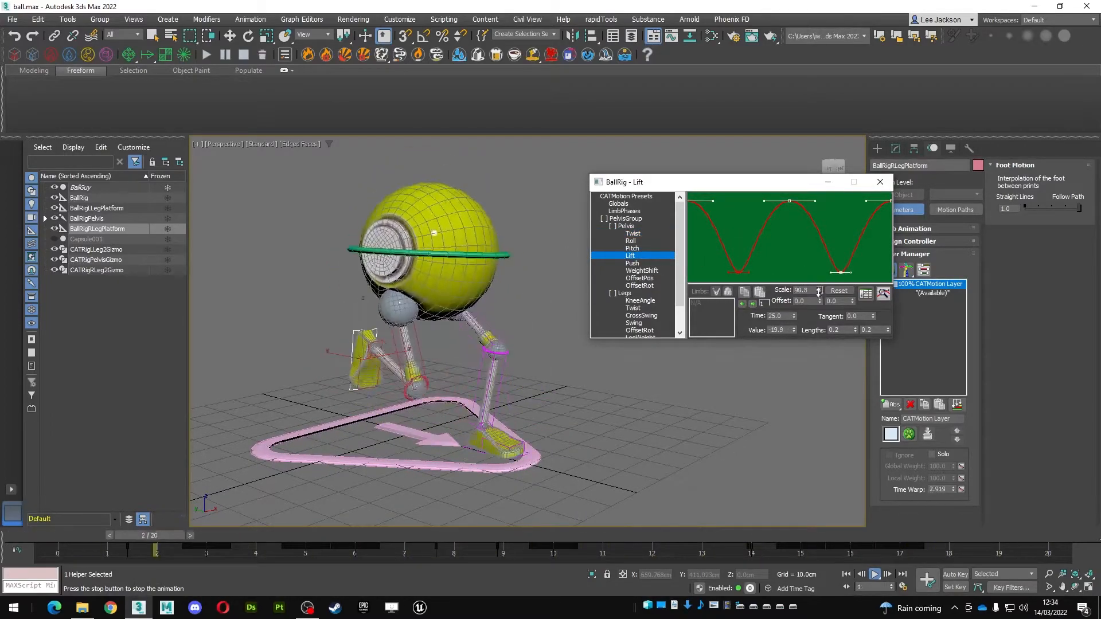
drag(818, 577, 818, 67)
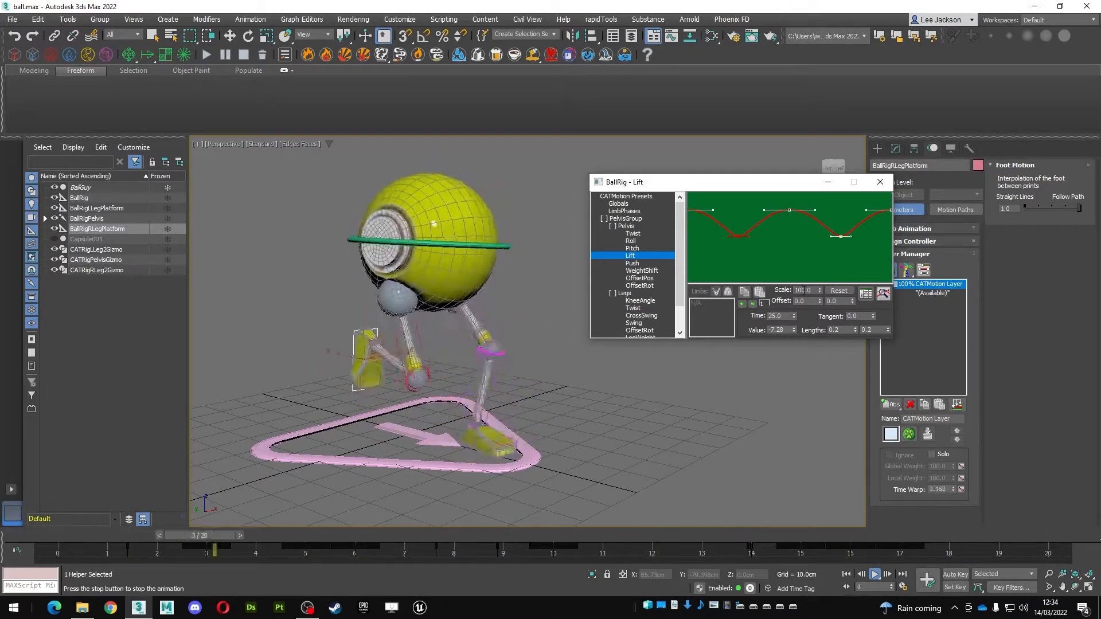
drag(820, 290, 813, 139)
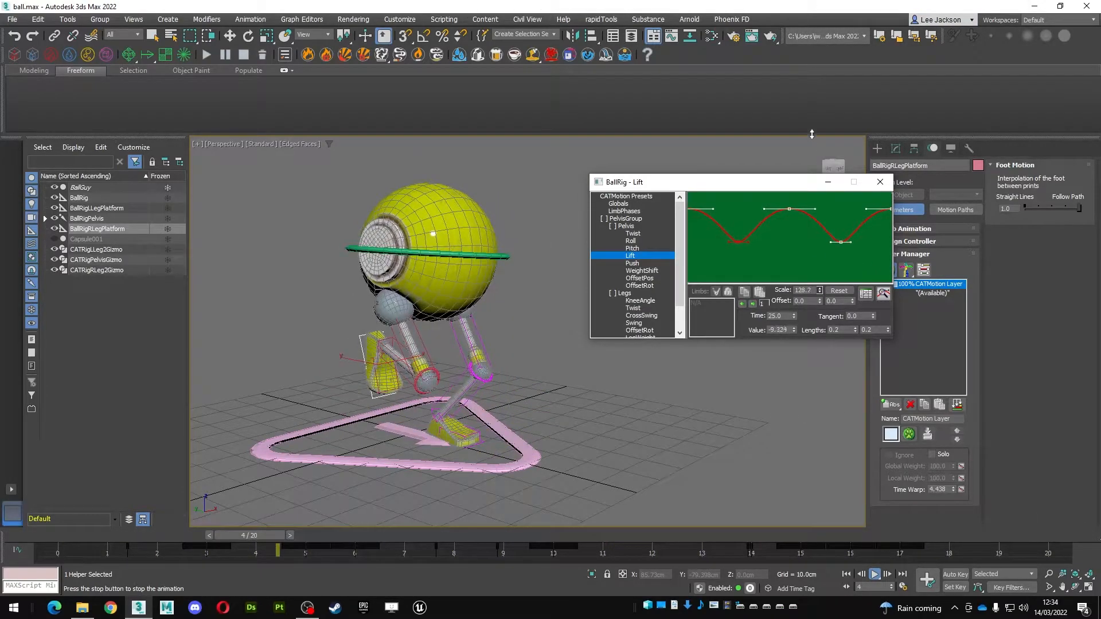
drag(825, 514, 819, 351)
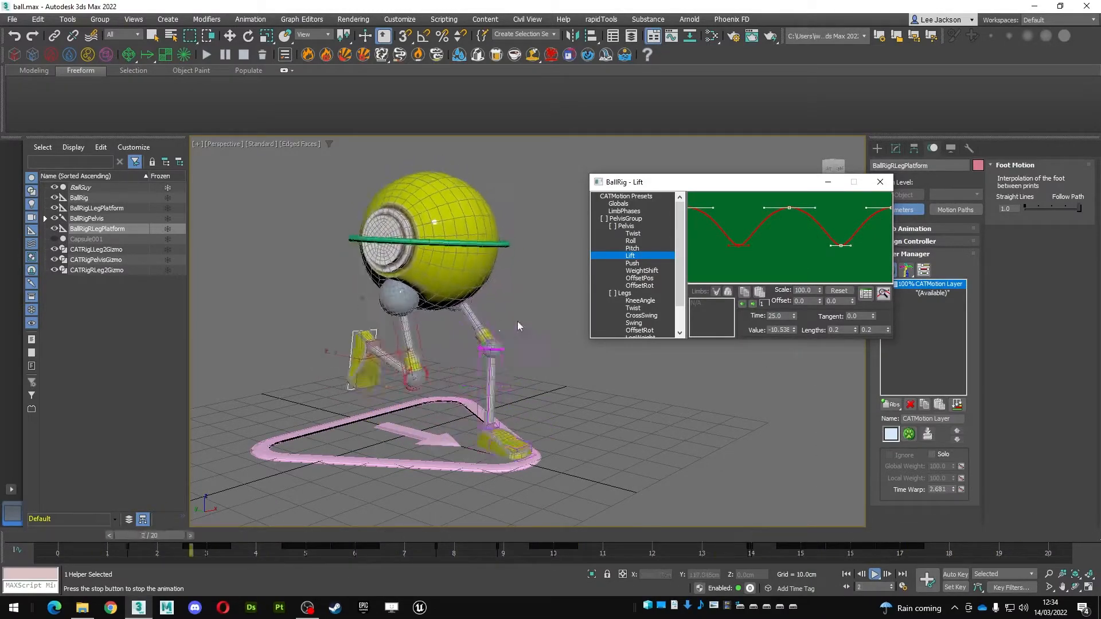
drag(818, 292, 819, 257)
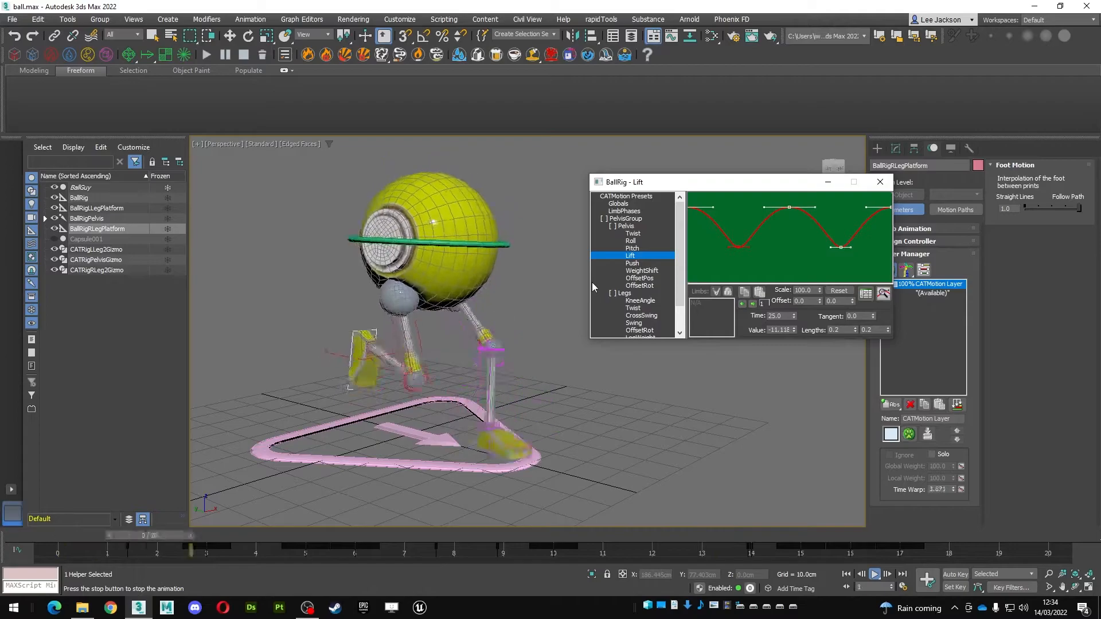
alt+middle_drag(436, 288, 479, 285)
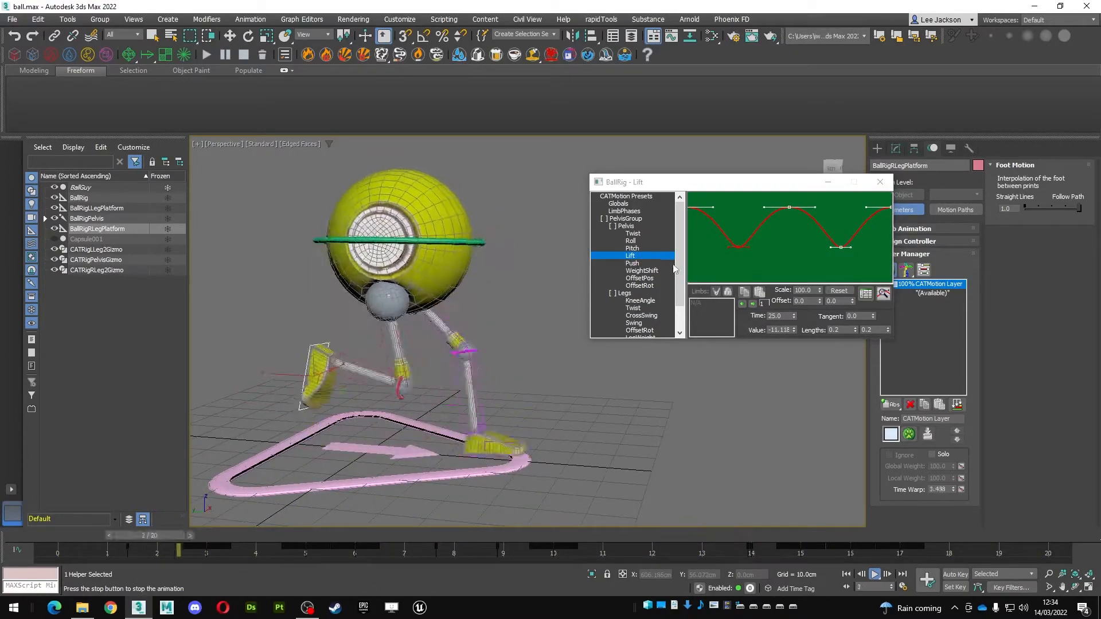
Try shifting the pelvis along Z with OffsetPos while replaying the run, and reset Z to 0.
click(650, 286)
click(652, 279)
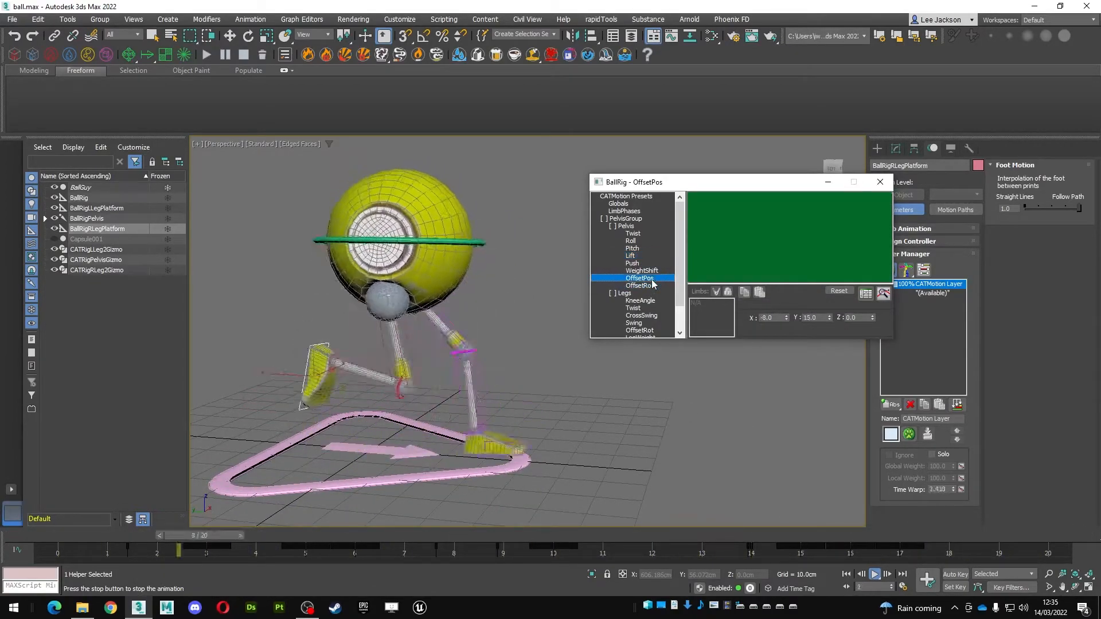
middle_drag(513, 294, 500, 296)
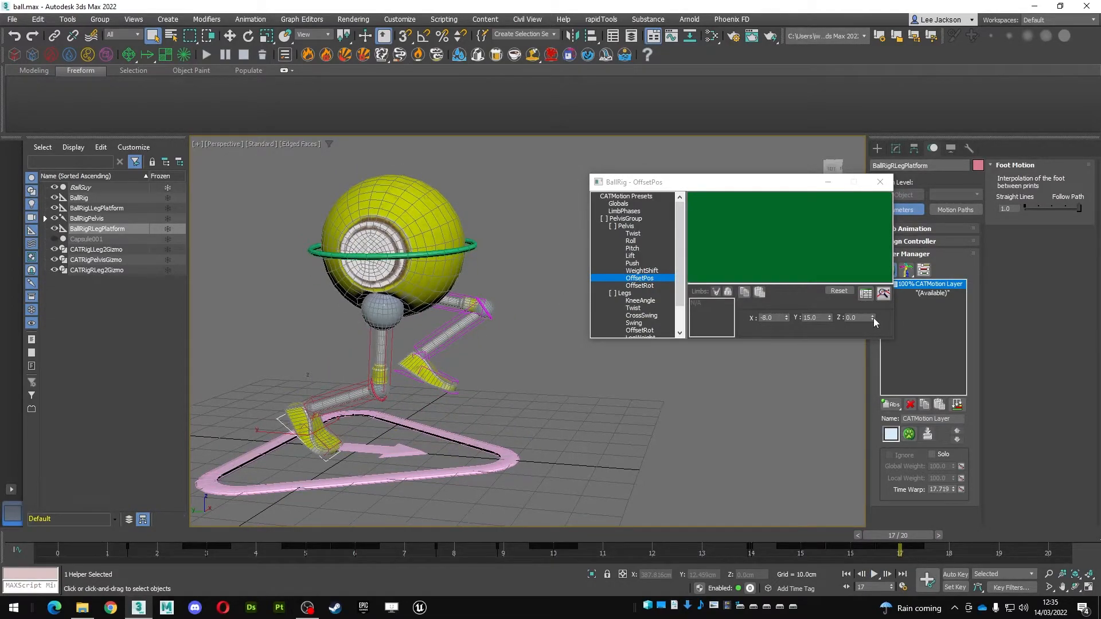
drag(873, 318, 875, 255)
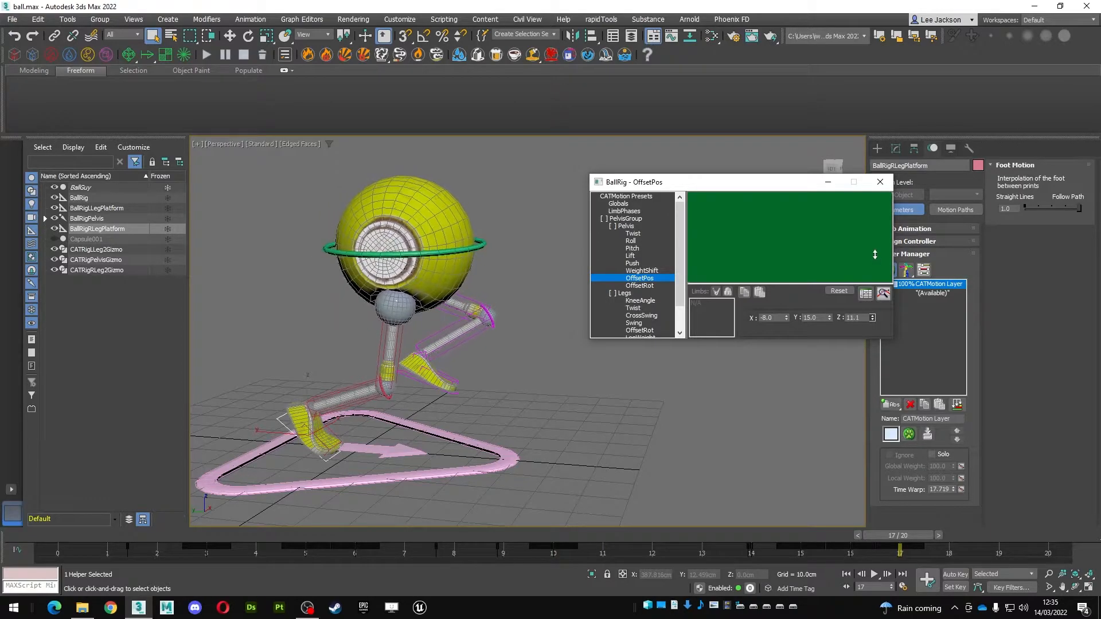
alt+middle_drag(577, 320, 527, 271)
key(slash)
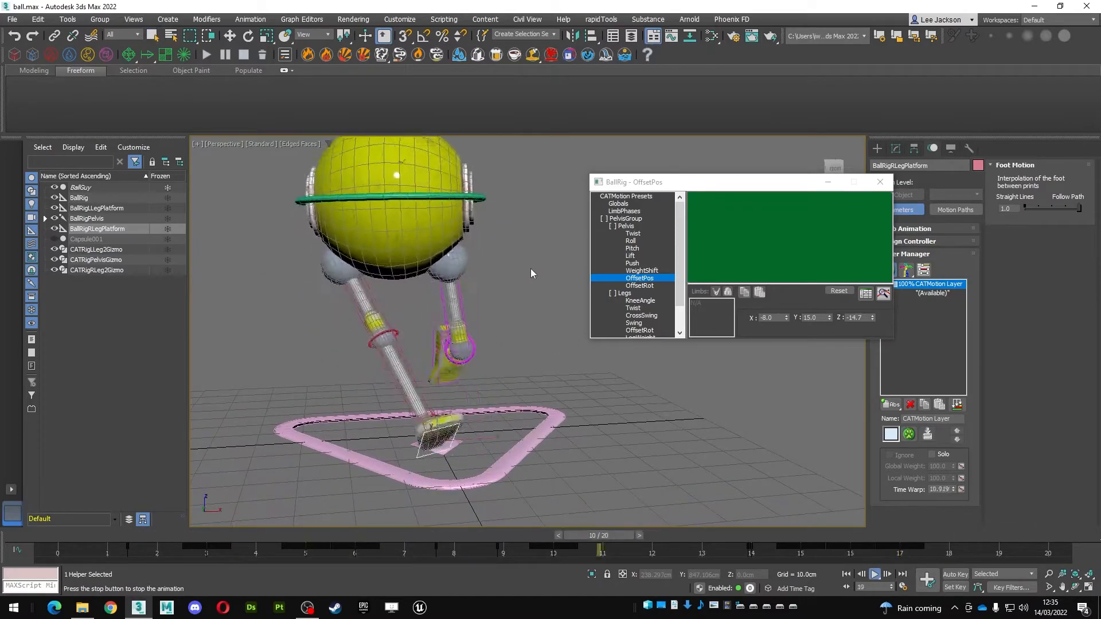
right_click(872, 317)
Vary the pelvis OffsetPos Y value, including about -5.4, and compare the run from other angles.
drag(829, 317, 829, 182)
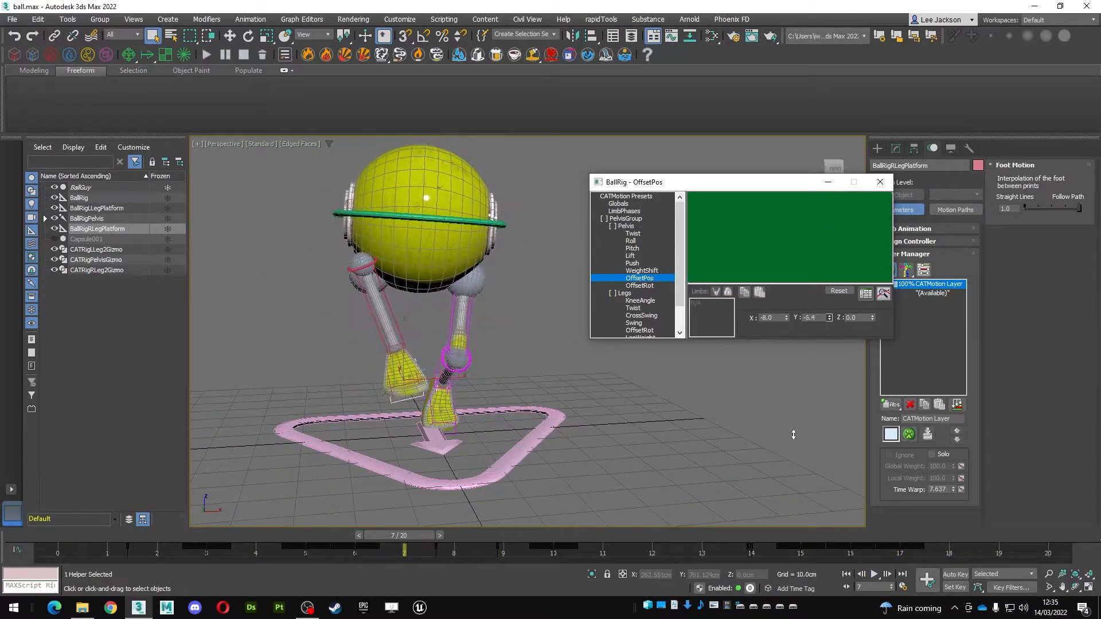
alt+middle_drag(385, 315, 493, 309)
key(slash)
drag(829, 317, 823, 104)
Tilt the pelvis with OffsetRot X 2.2, Y 9.9 and Z about 38.5, and replay the run.
click(659, 285)
middle_drag(570, 267, 556, 263)
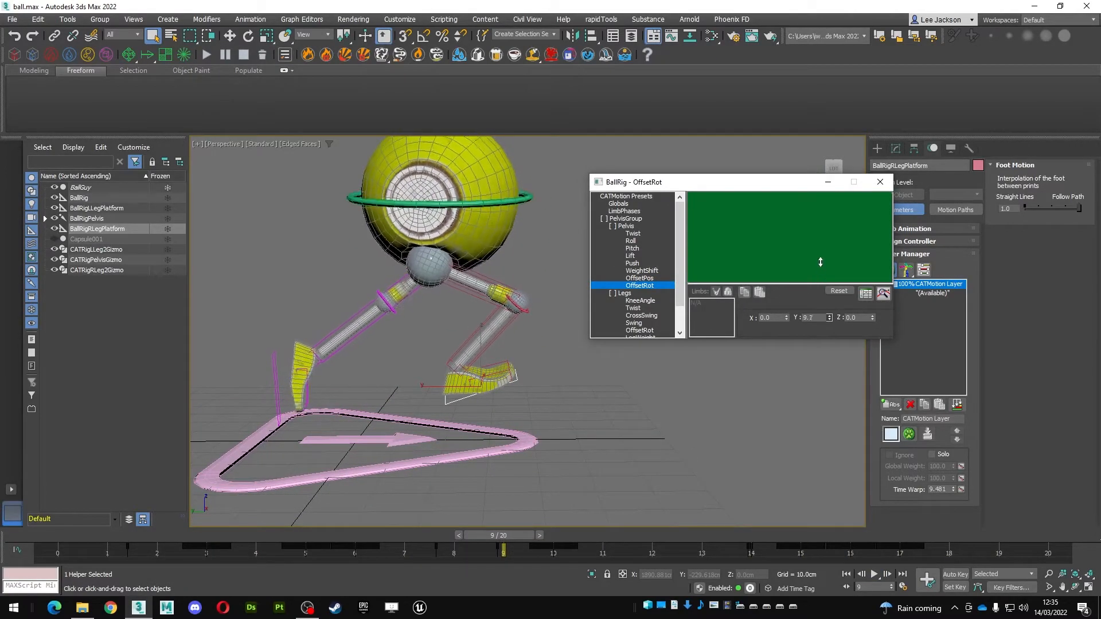
drag(786, 317, 790, 247)
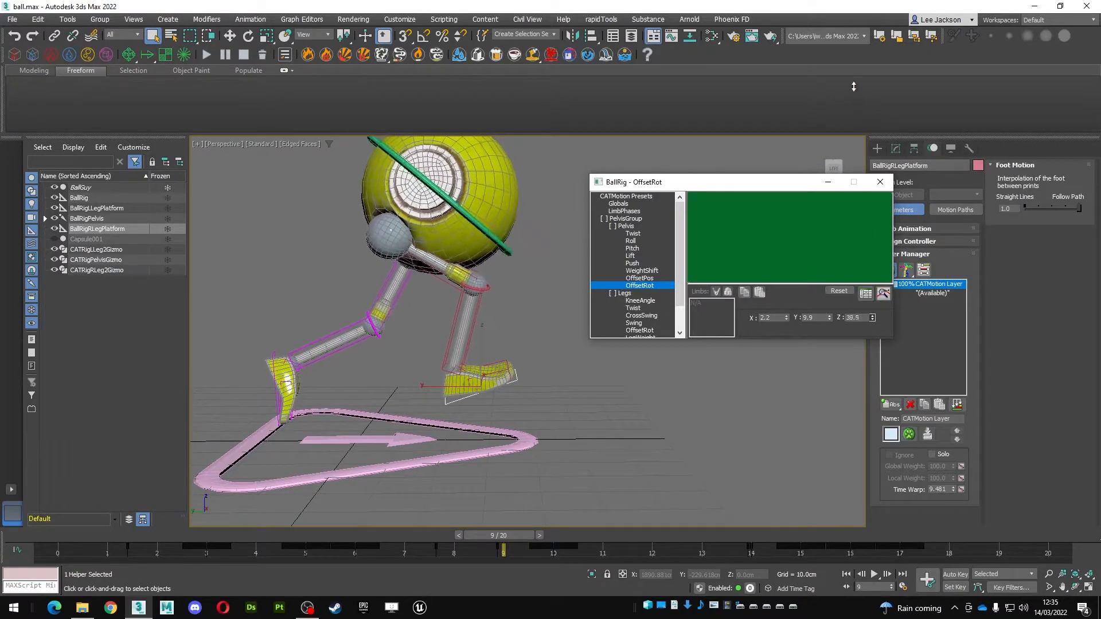
scroll(517, 302, down, 3)
middle_drag(528, 249, 504, 351)
key(slash)
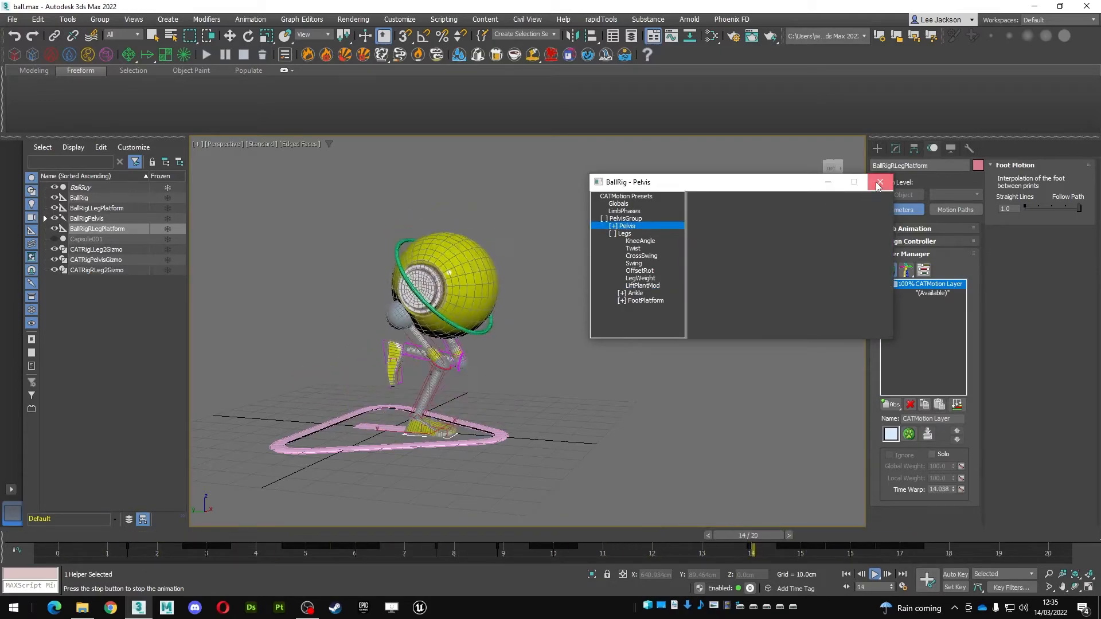
Close the CATMotion settings and rename the CATMotion layer to RunCy_20.
click(880, 182)
middle_drag(622, 312, 659, 324)
drag(952, 419, 743, 373)
text(RunC)
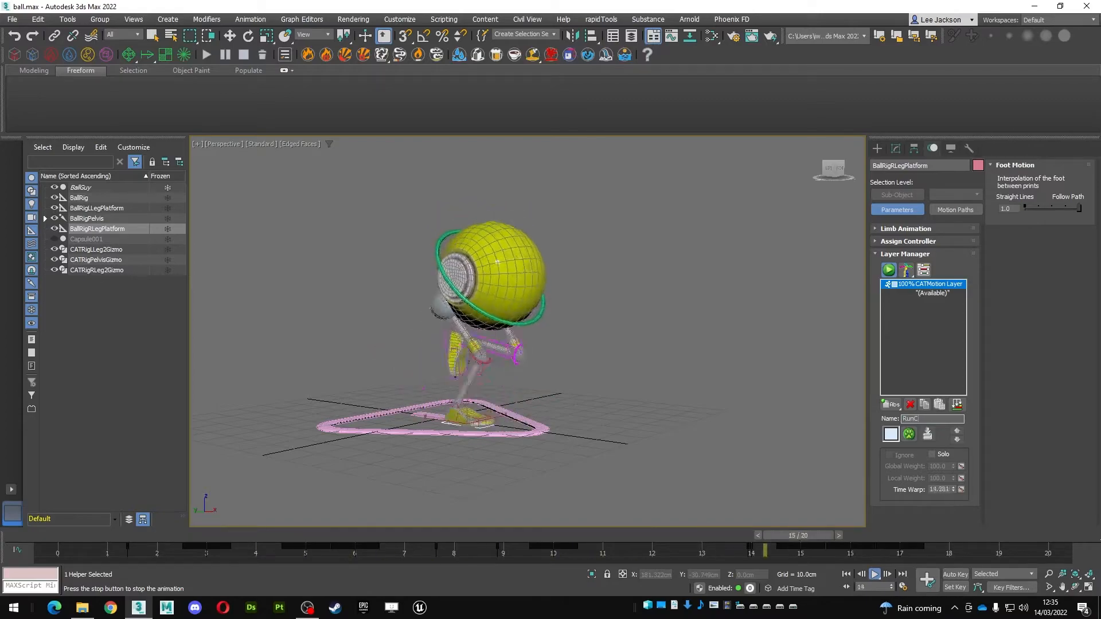
text(y)
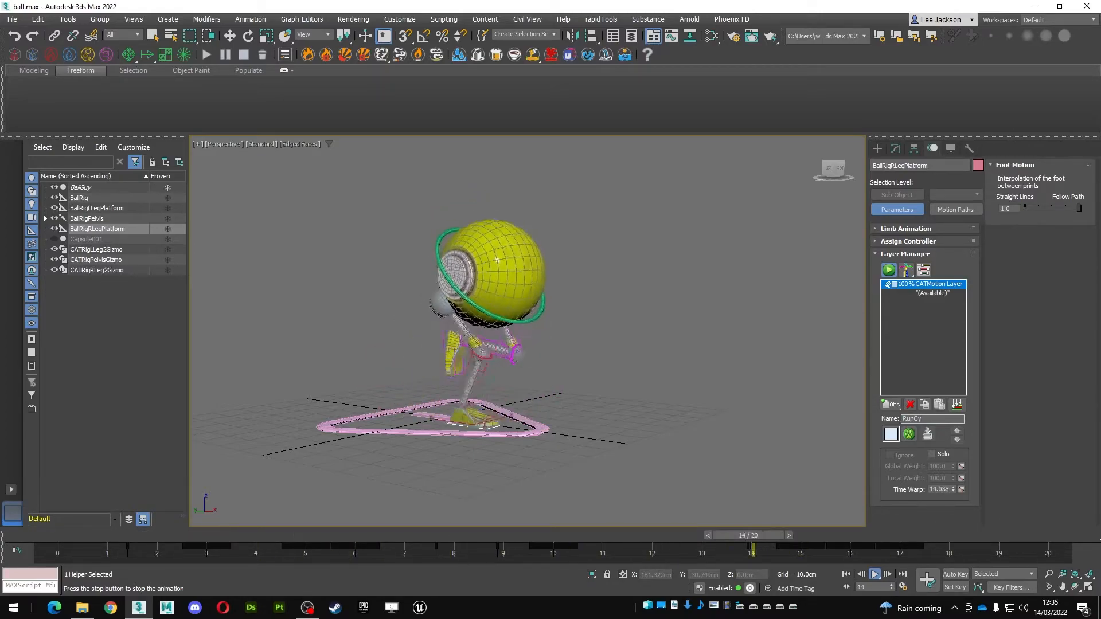
text(_20)
key(Return)
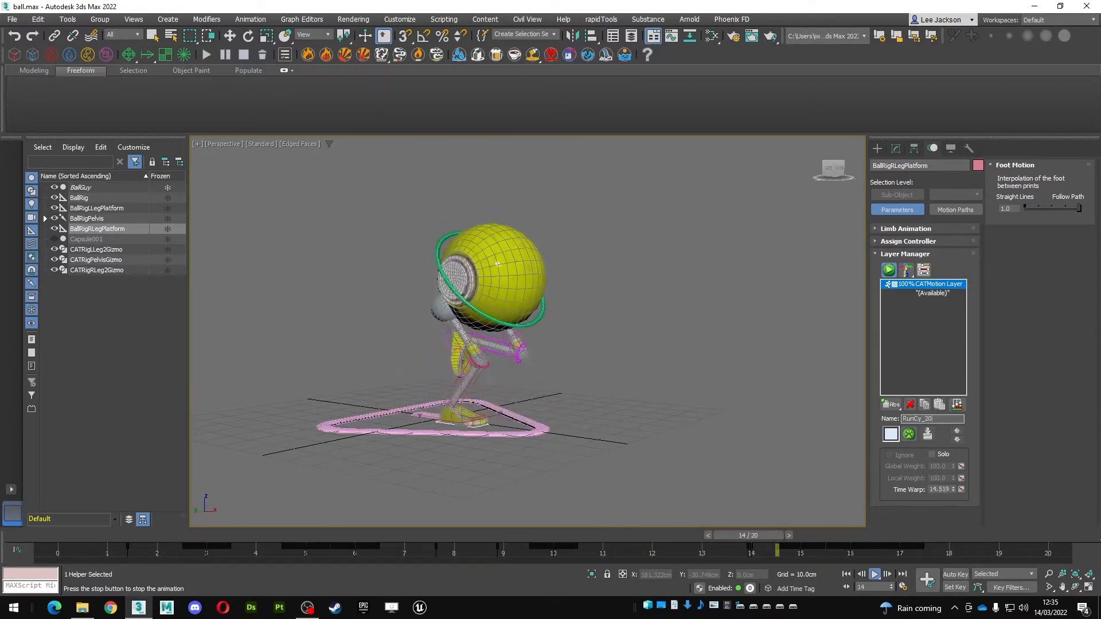
middle_drag(556, 337, 638, 342)
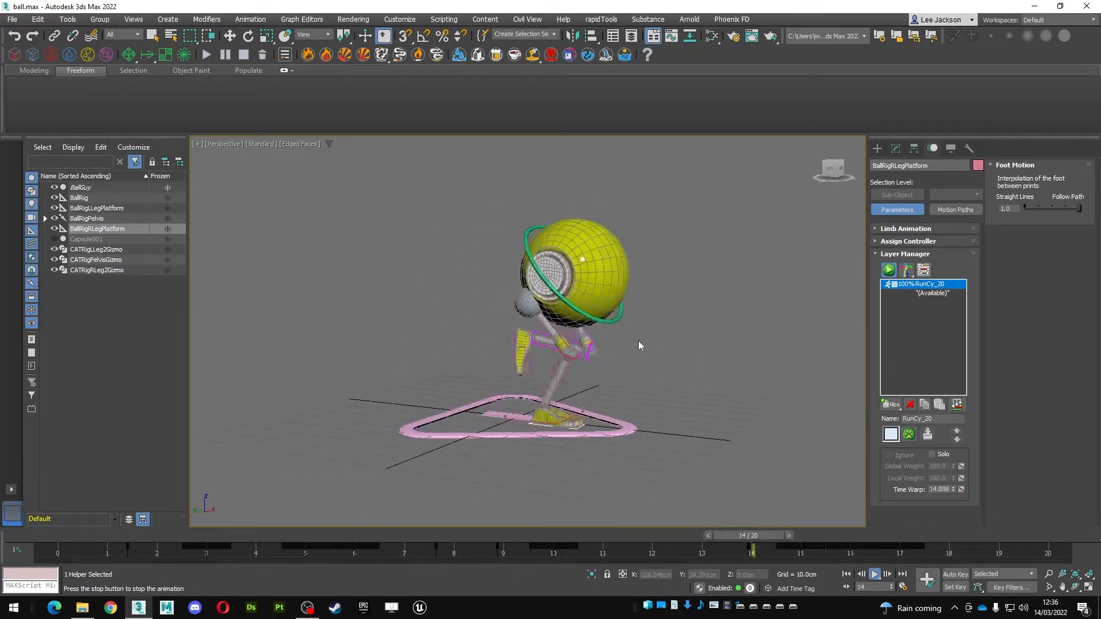